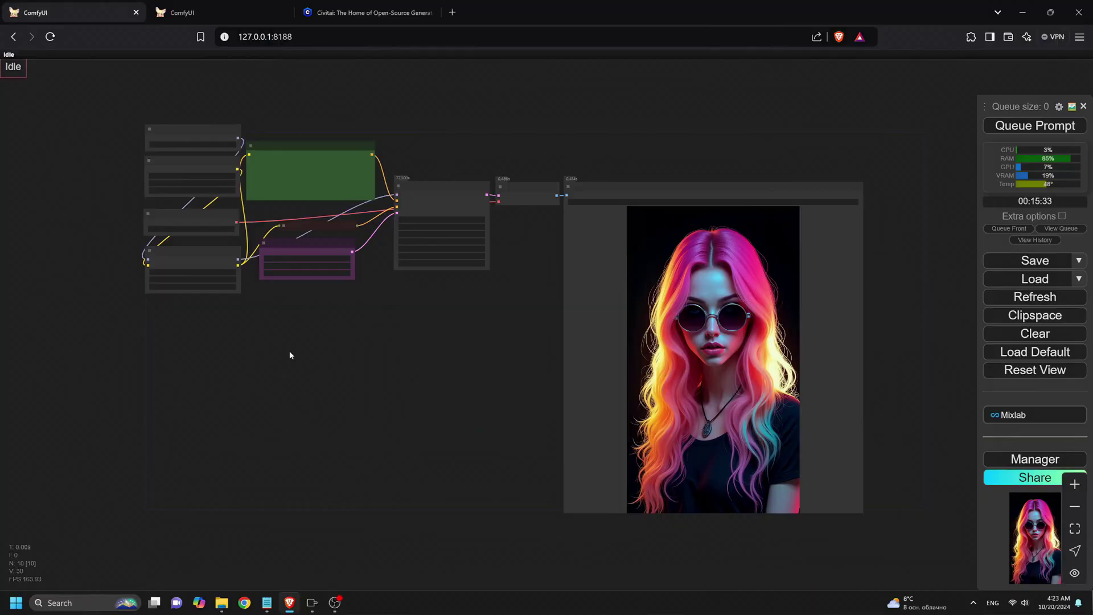
# Navigate to the output side of the workflow and zoom in on the generated portrait
pyautogui.scroll(6, 289, 351)
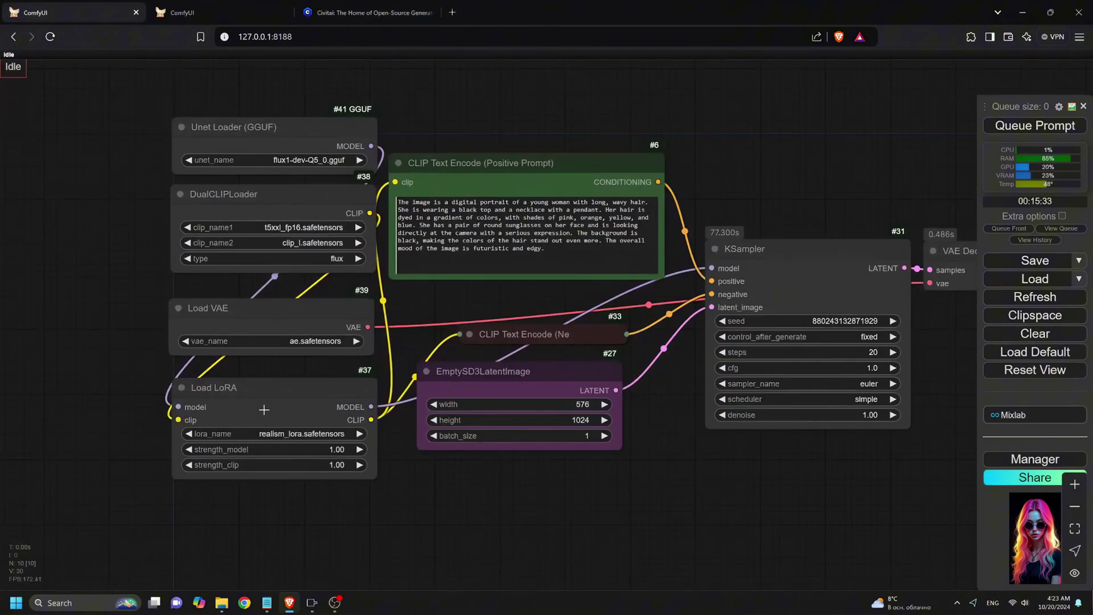
pyautogui.moveTo(676, 463); pyautogui.dragTo(596, 484)
pyautogui.scroll(-3, 580, 470)
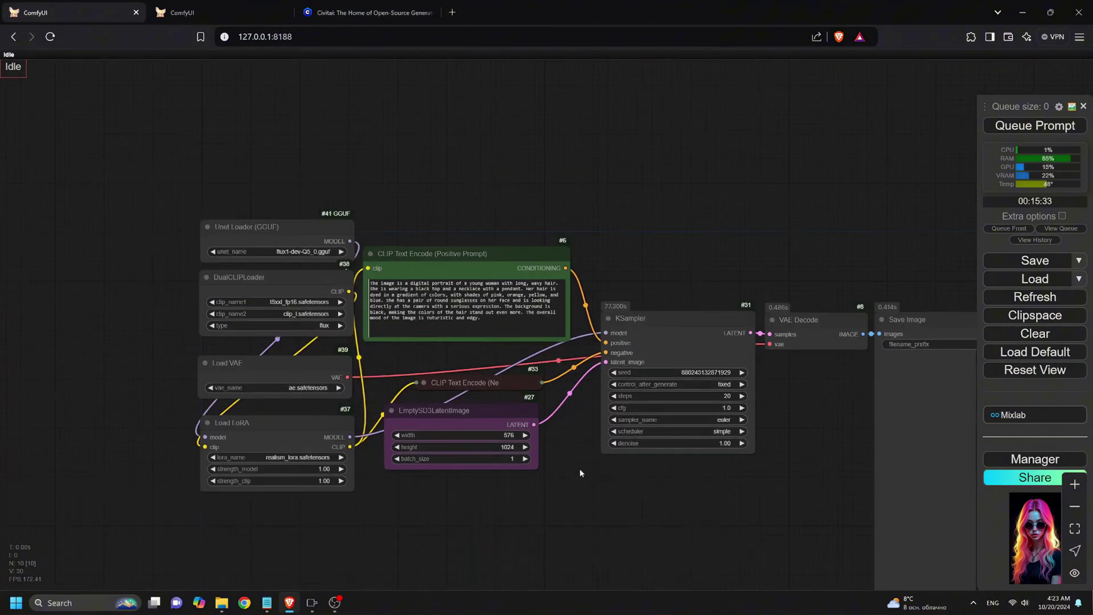
pyautogui.moveTo(752, 487); pyautogui.dragTo(435, 362)
pyautogui.scroll(-2, 461, 388)
pyautogui.moveTo(486, 441); pyautogui.dragTo(407, 308)
pyautogui.scroll(9, 690, 261)
pyautogui.scroll(4, 691, 260)
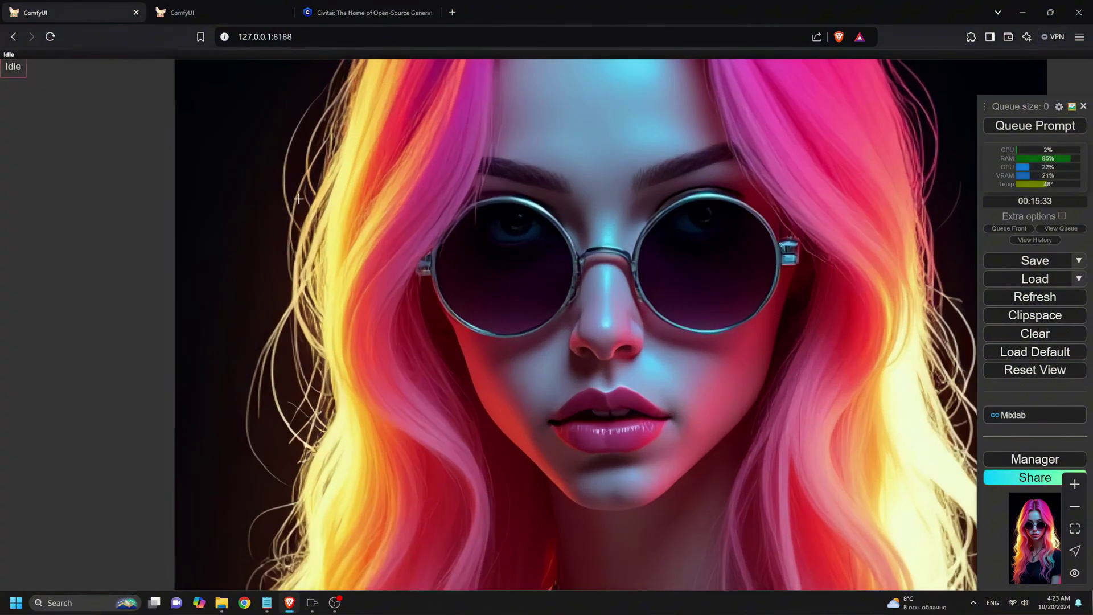
pyautogui.scroll(8, 517, 252)
pyautogui.scroll(-7, 433, 329)
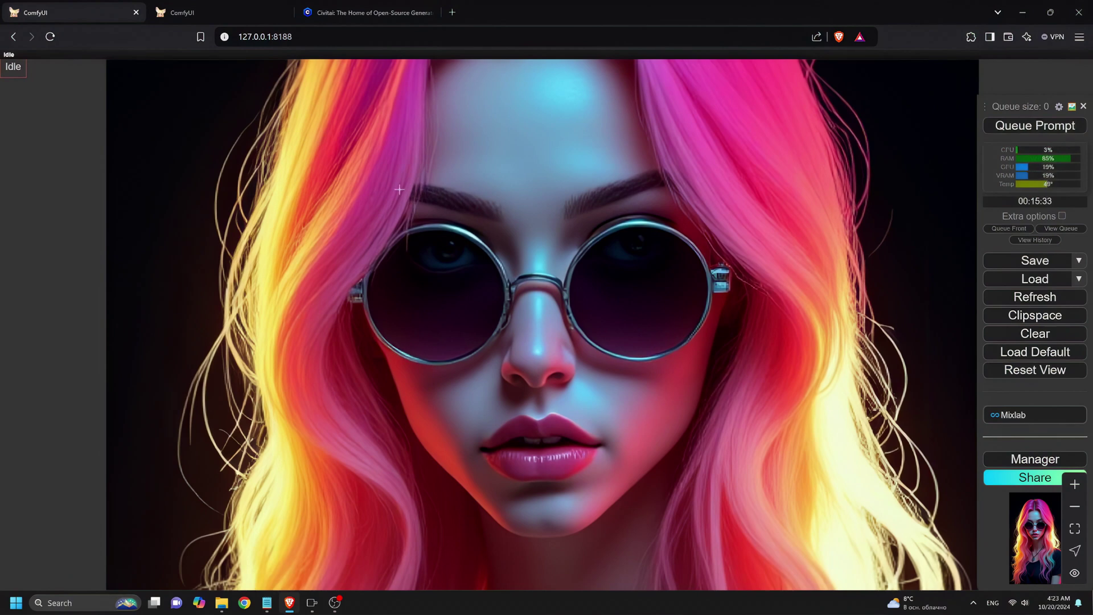
# Inspect the portrait's hair, necklace and shirt, then frame it beside the KSampler nodes
pyautogui.moveTo(68, 199); pyautogui.dragTo(115, 144)
pyautogui.moveTo(75, 495); pyautogui.dragTo(83, 114)
pyautogui.moveTo(541, 432); pyautogui.dragTo(481, 306)
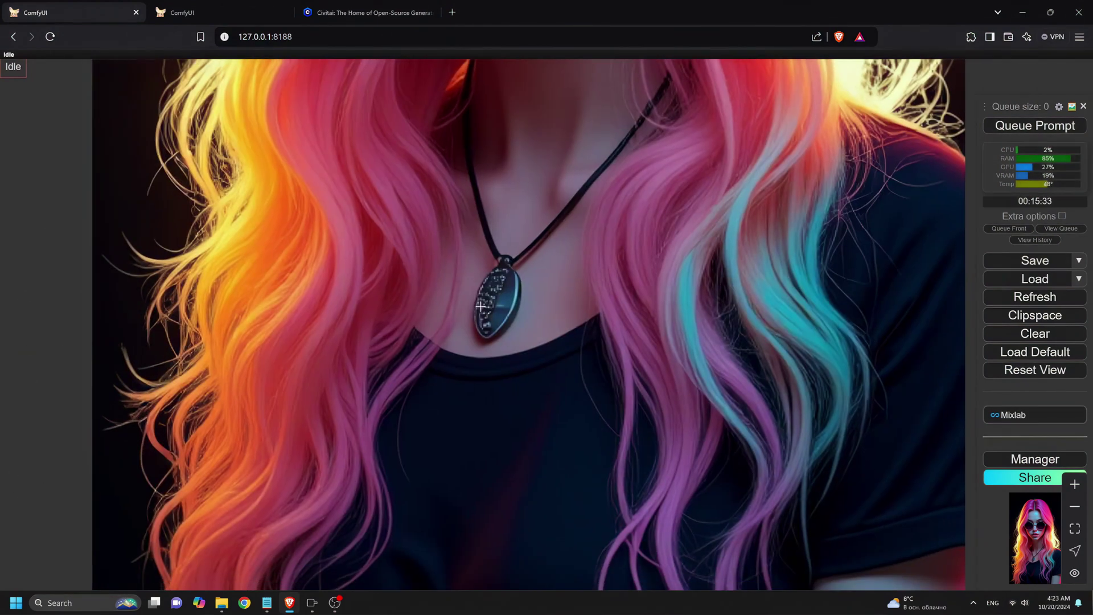
pyautogui.scroll(-6, 586, 410)
pyautogui.moveTo(863, 483); pyautogui.dragTo(701, 496)
pyautogui.moveTo(788, 297); pyautogui.dragTo(803, 521)
pyautogui.scroll(-5, 868, 303)
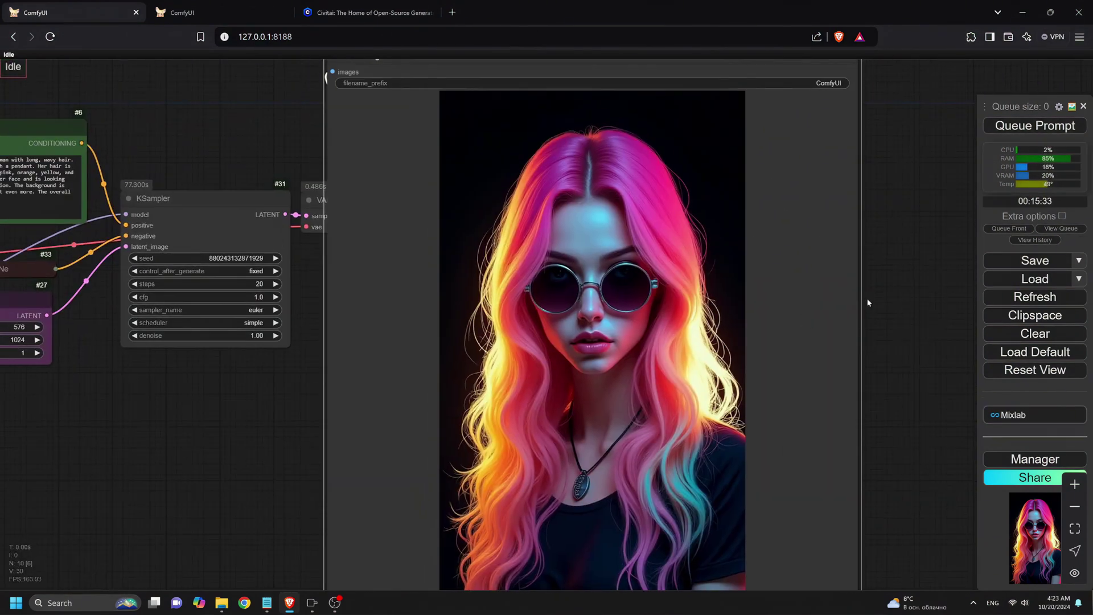
pyautogui.moveTo(868, 303); pyautogui.dragTo(892, 317)
pyautogui.scroll(12, 629, 187)
pyautogui.scroll(-14, 644, 211)
pyautogui.moveTo(382, 499); pyautogui.dragTo(409, 414)
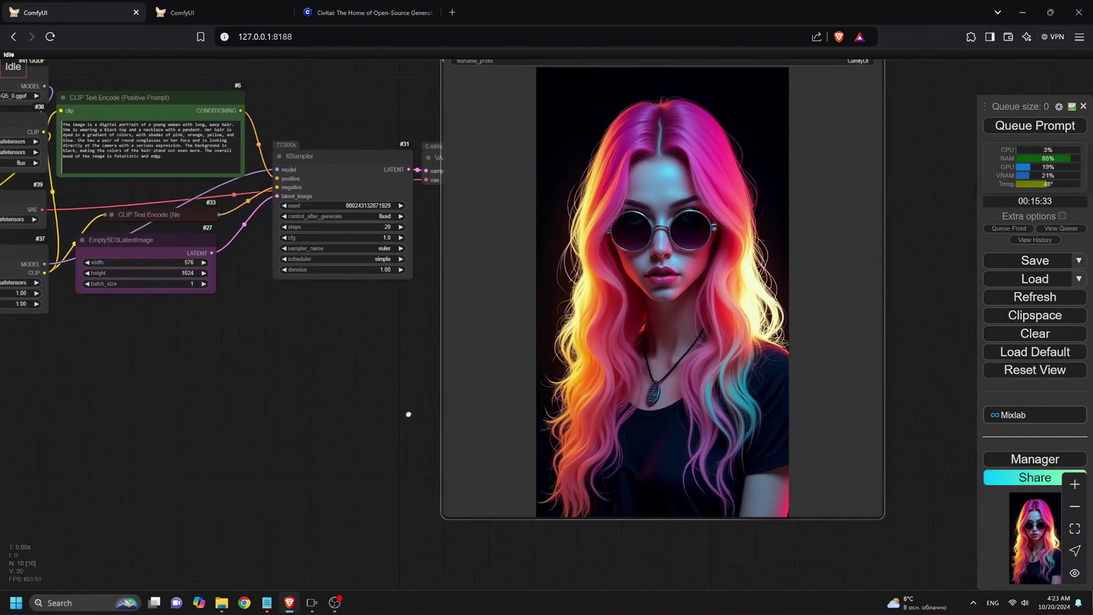
pyautogui.scroll(-3, 409, 414)
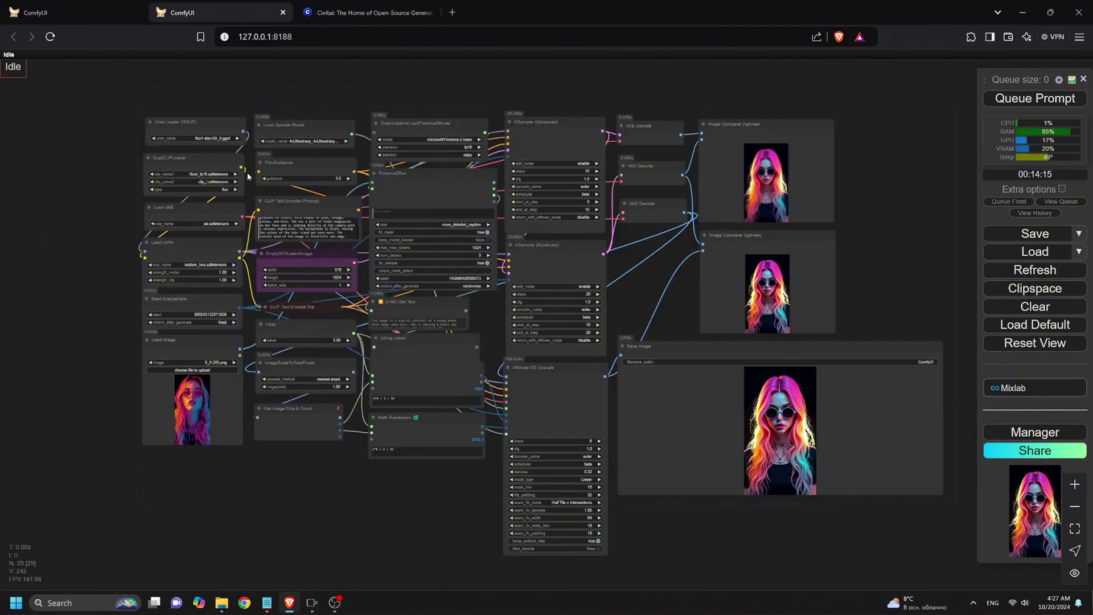
# Review the Ultimate SD Upscale settings and the Save Image node
pyautogui.scroll(4, 487, 326)
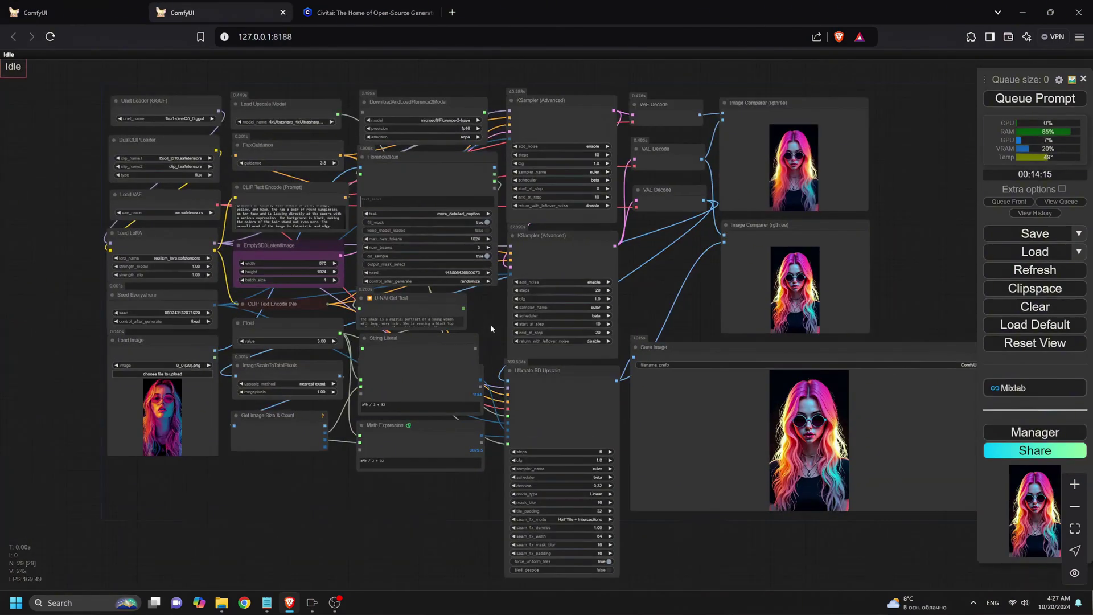
pyautogui.scroll(8, 513, 79)
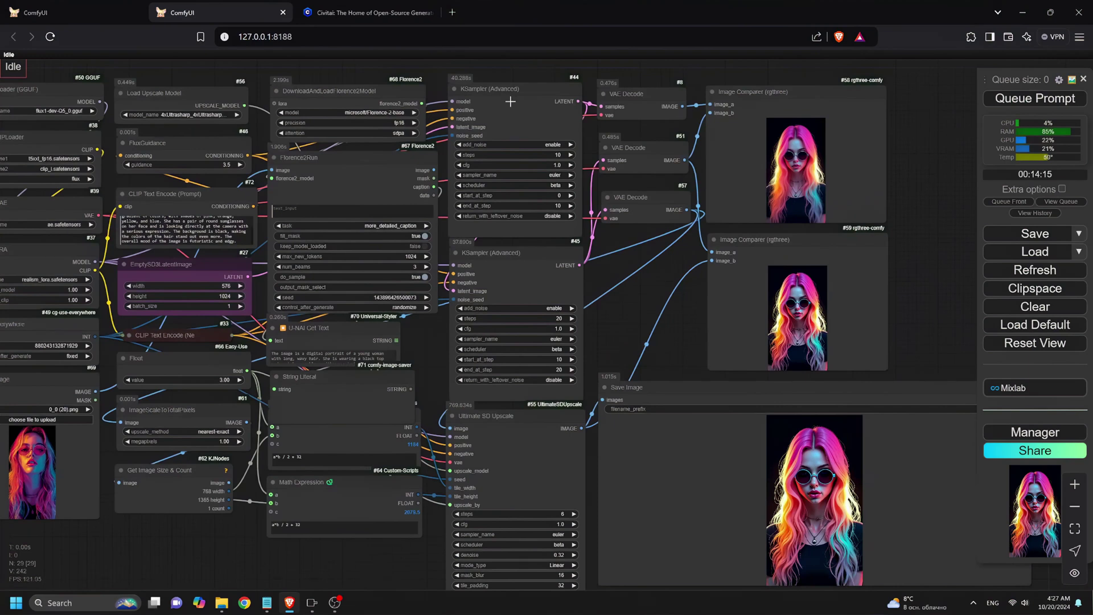
pyautogui.scroll(-5, 490, 384)
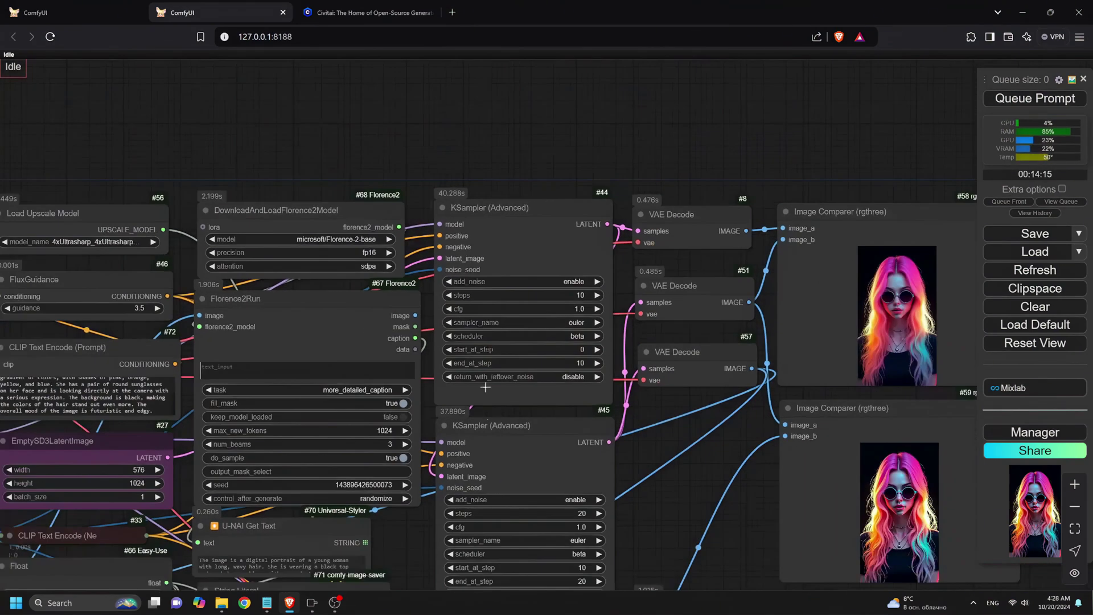
pyautogui.moveTo(624, 507); pyautogui.dragTo(629, 248)
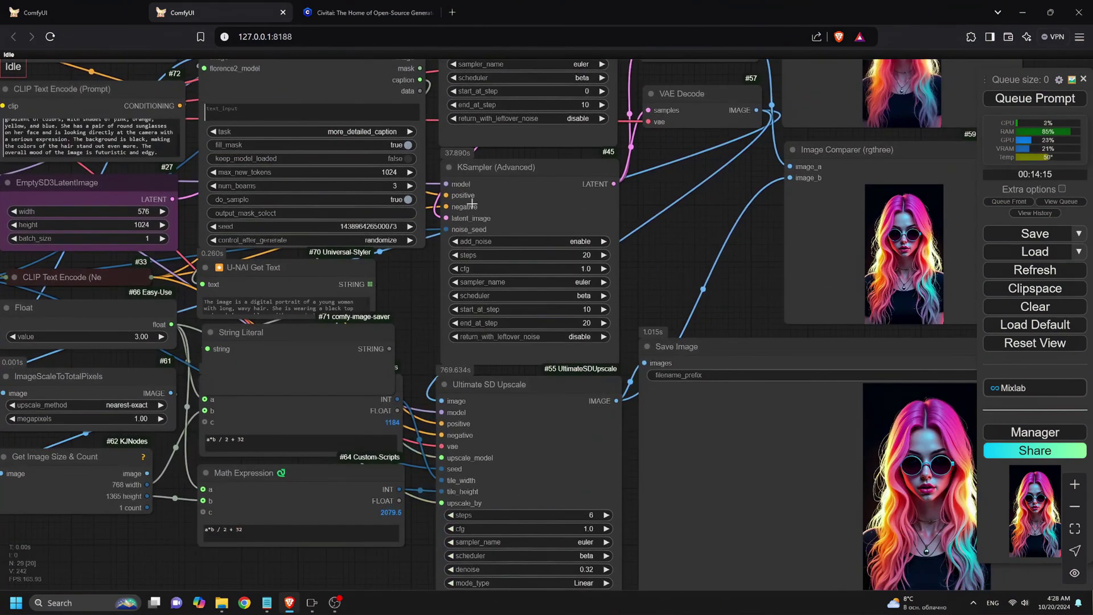
pyautogui.moveTo(421, 525); pyautogui.dragTo(401, 417)
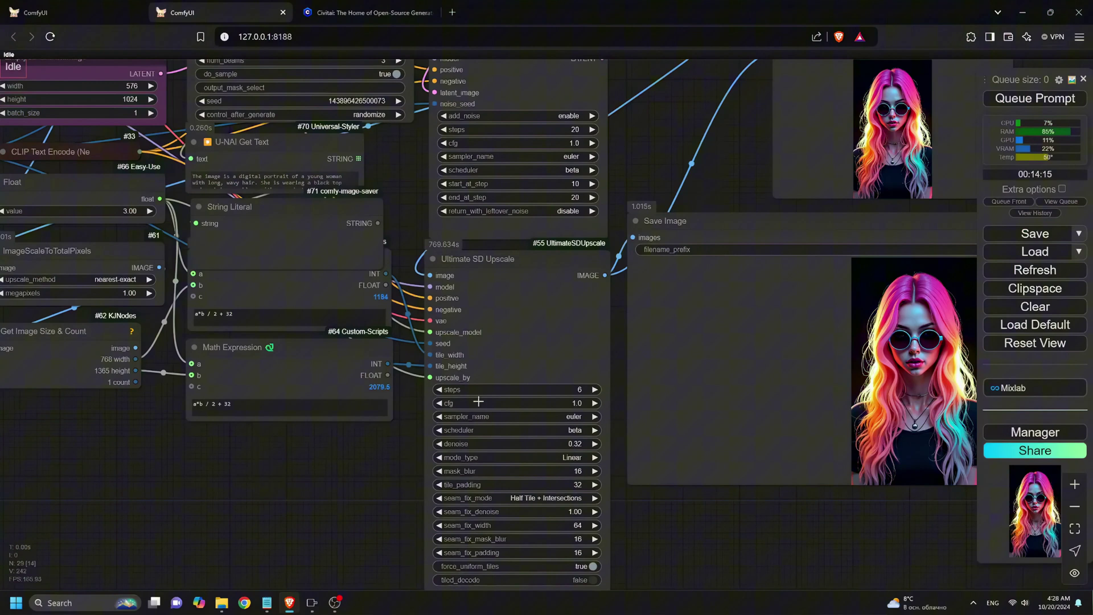
# Move to the Load Image and Load LoRA nodes and select Load LoRA
pyautogui.moveTo(376, 479); pyautogui.dragTo(520, 540)
pyautogui.moveTo(253, 491); pyautogui.dragTo(537, 522)
pyautogui.click(282, 141)
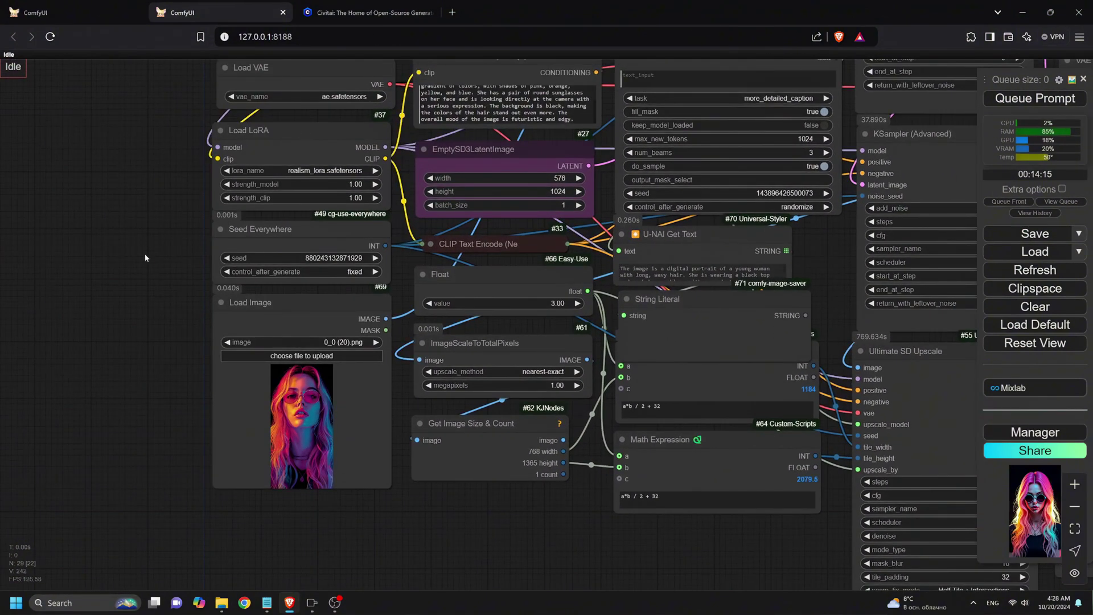
# Select Florence2Run among the model loaders, then view the decode, comparer and save nodes
pyautogui.moveTo(144, 254); pyautogui.dragTo(83, 435)
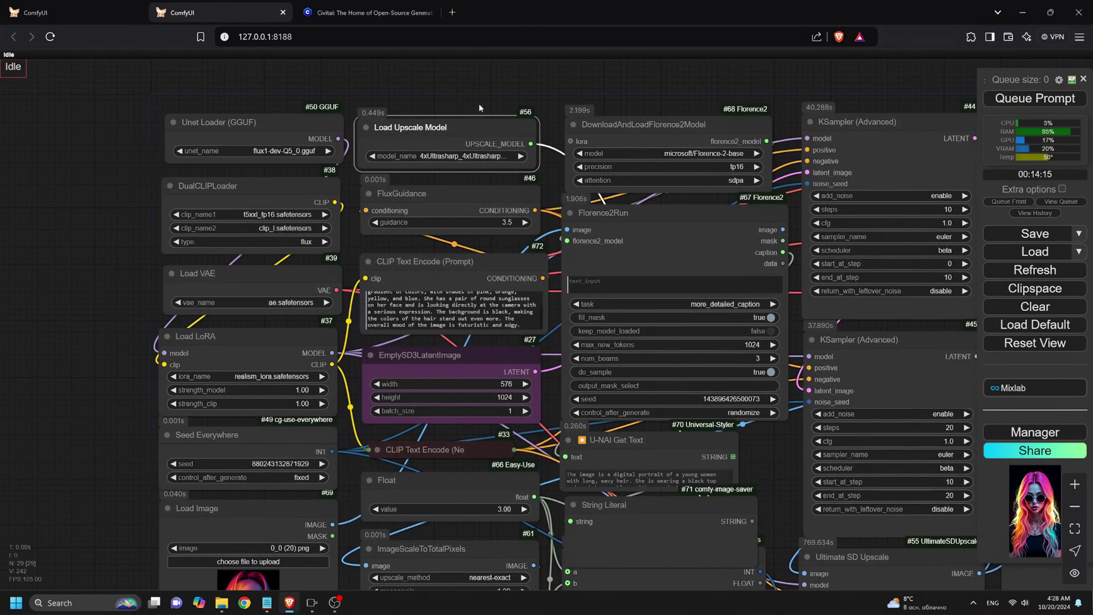
pyautogui.scroll(-2, 781, 427)
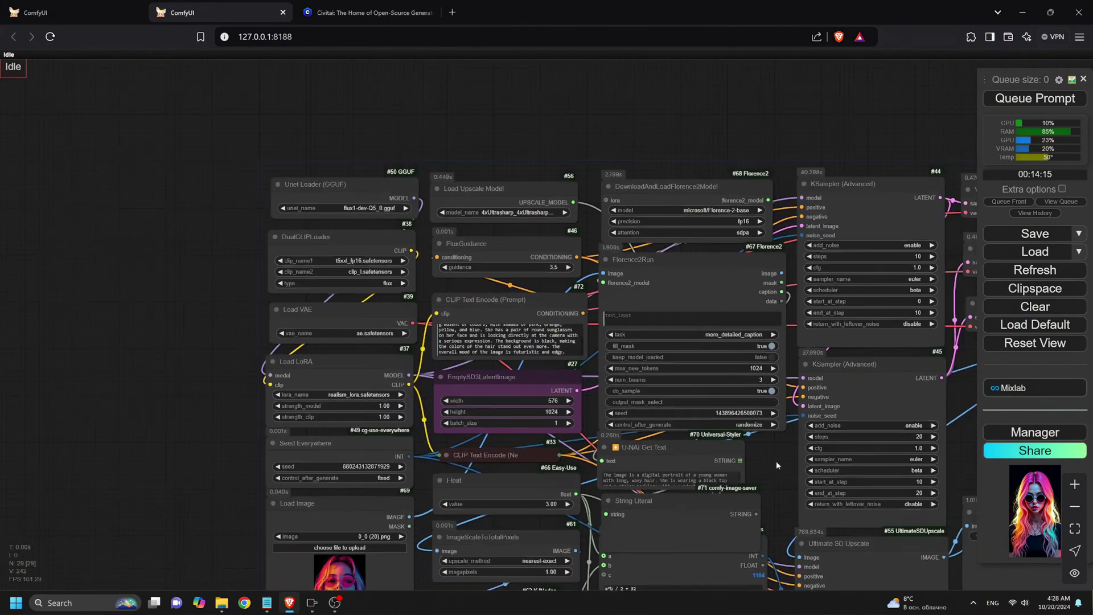
pyautogui.click(689, 277)
pyautogui.moveTo(777, 471); pyautogui.dragTo(615, 245)
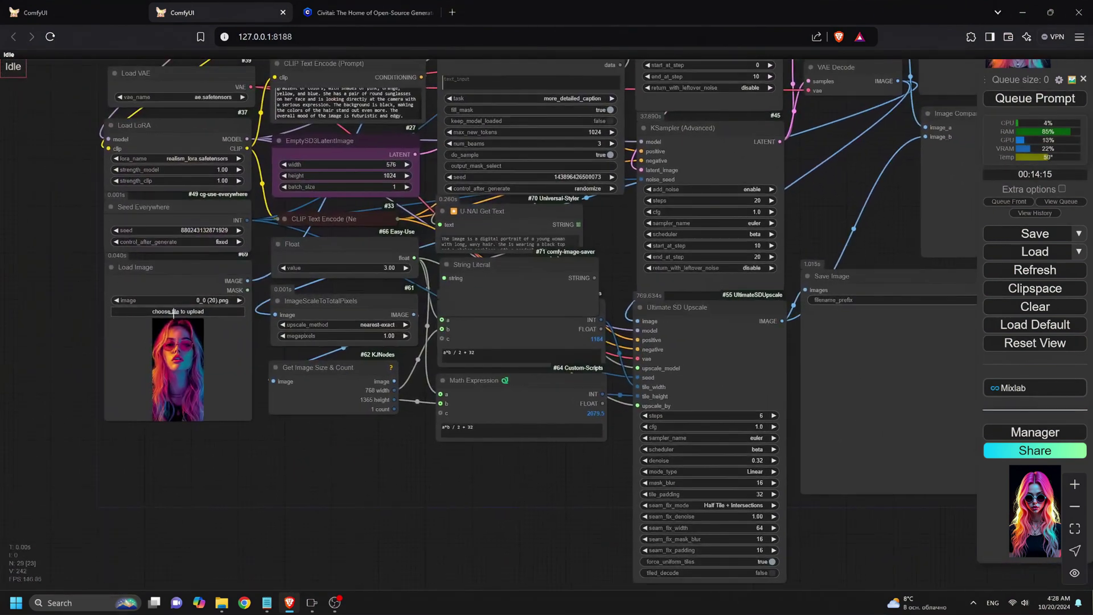
pyautogui.scroll(10, 169, 373)
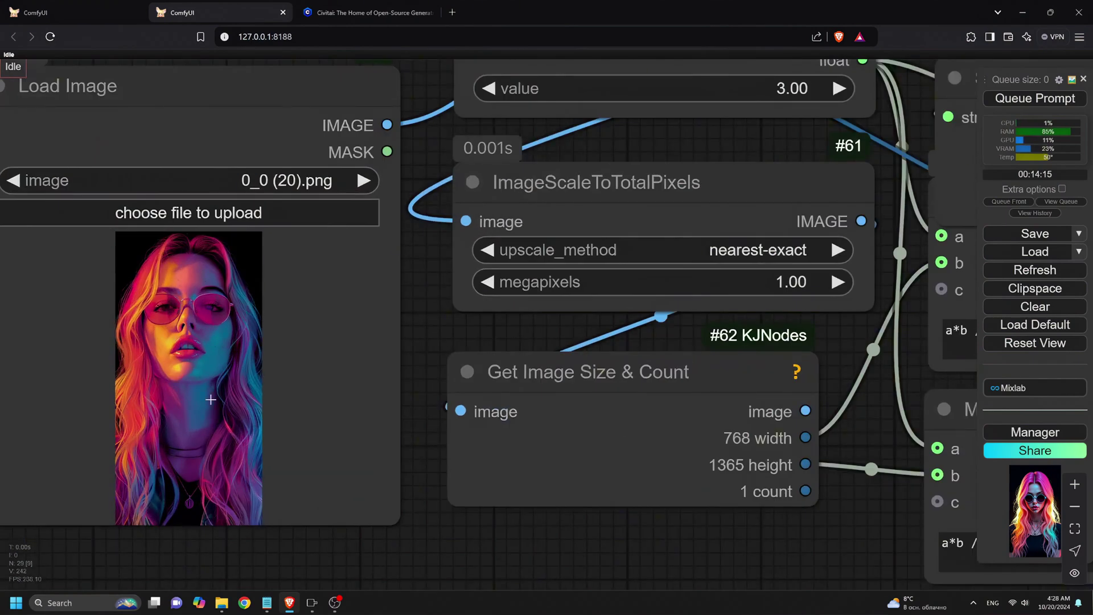
pyautogui.scroll(-11, 208, 504)
pyautogui.moveTo(623, 564); pyautogui.dragTo(270, 438)
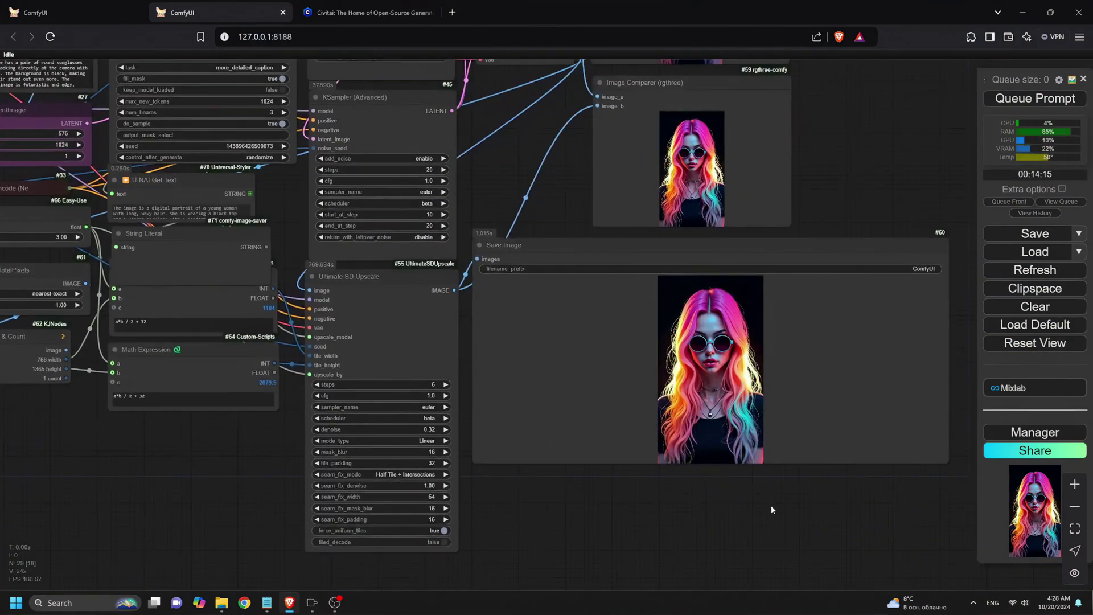
pyautogui.moveTo(773, 510); pyautogui.dragTo(691, 582)
pyautogui.moveTo(796, 165); pyautogui.dragTo(800, 344)
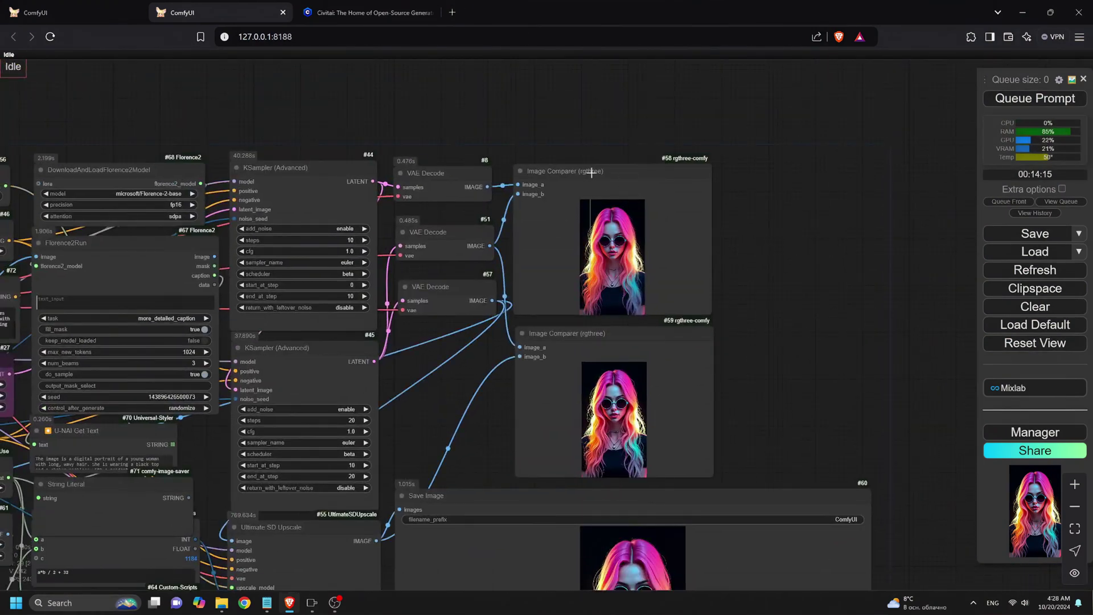
pyautogui.scroll(15, 632, 245)
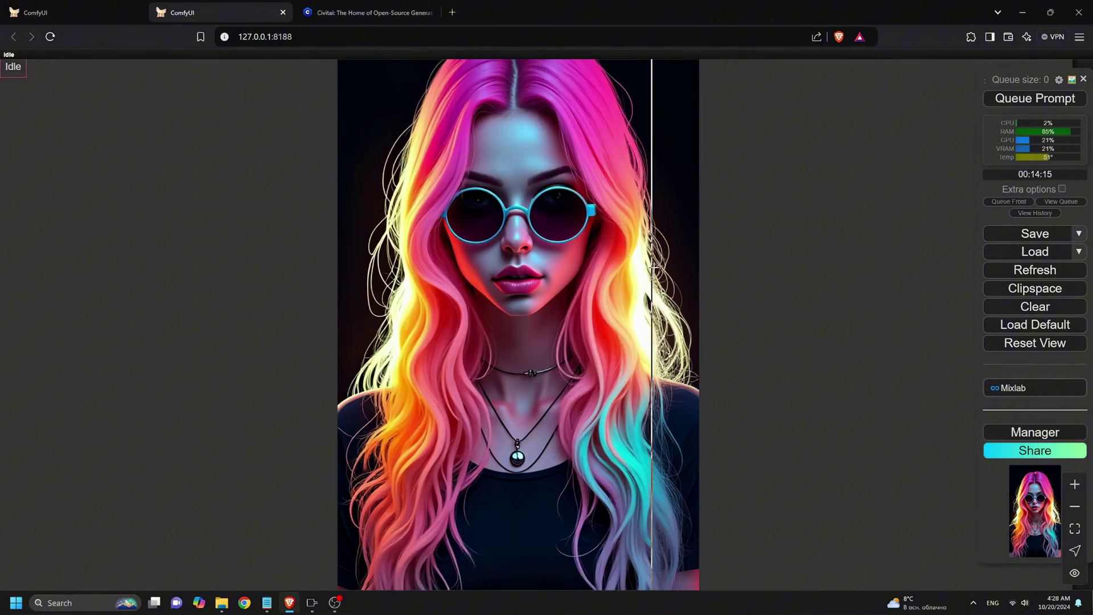
pyautogui.scroll(-10, 398, 256)
pyautogui.moveTo(232, 178); pyautogui.dragTo(546, 177)
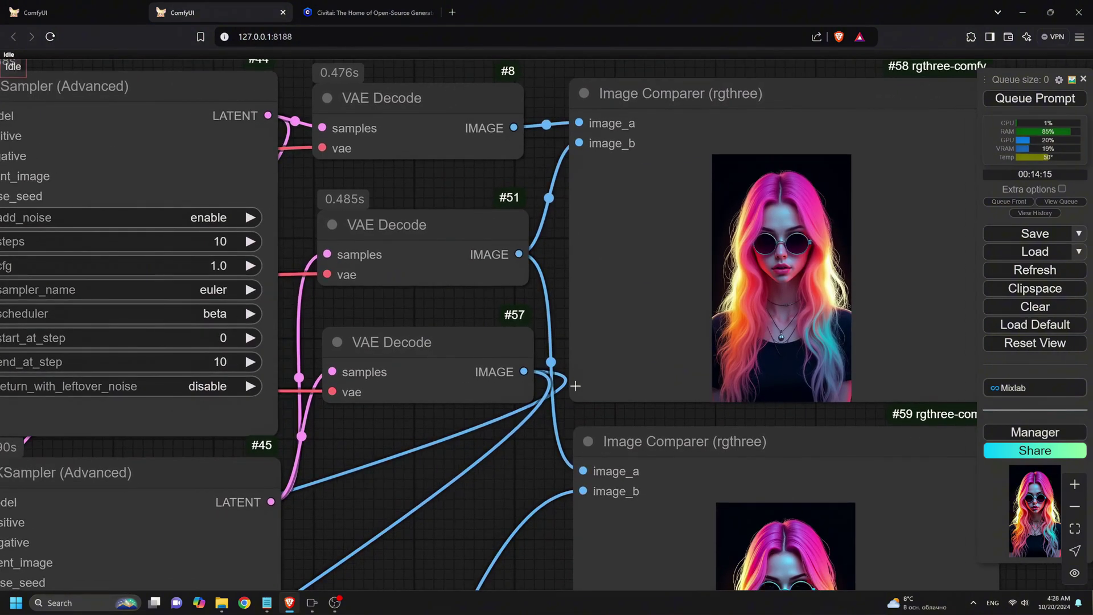
pyautogui.moveTo(587, 418); pyautogui.dragTo(344, 170)
pyautogui.scroll(10, 541, 390)
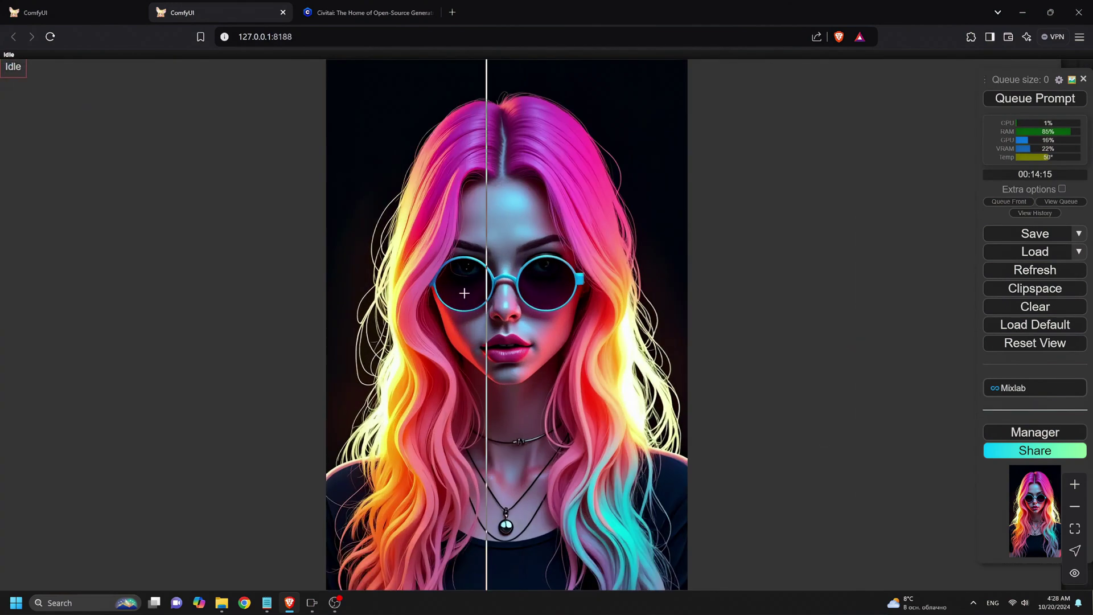
pyautogui.scroll(-7, 377, 389)
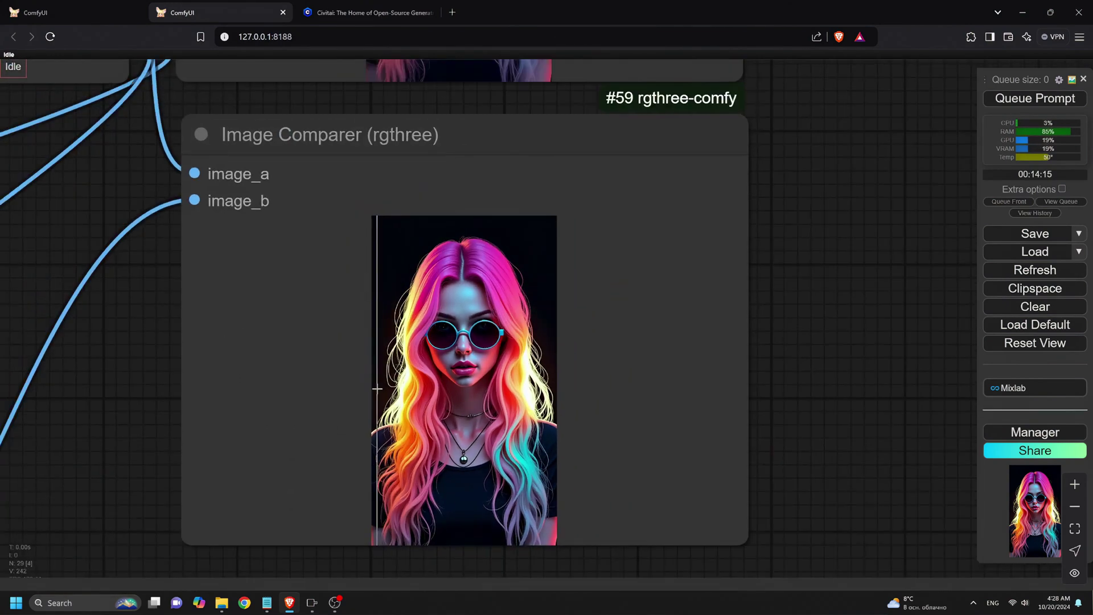
pyautogui.moveTo(135, 345); pyautogui.dragTo(719, 315)
pyautogui.scroll(-6, 501, 388)
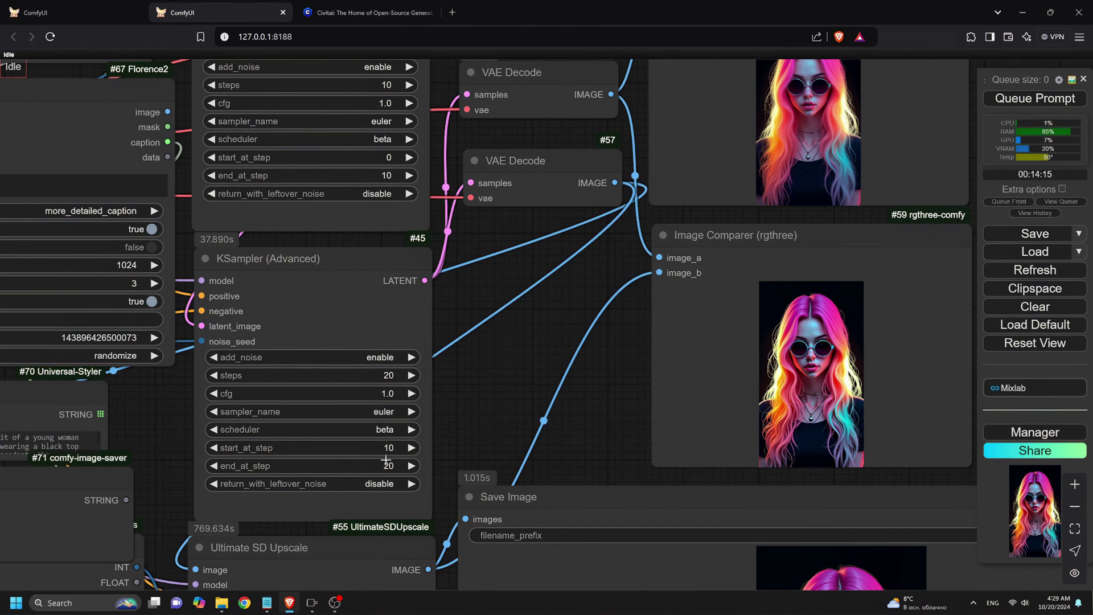
pyautogui.moveTo(567, 449); pyautogui.dragTo(469, 115)
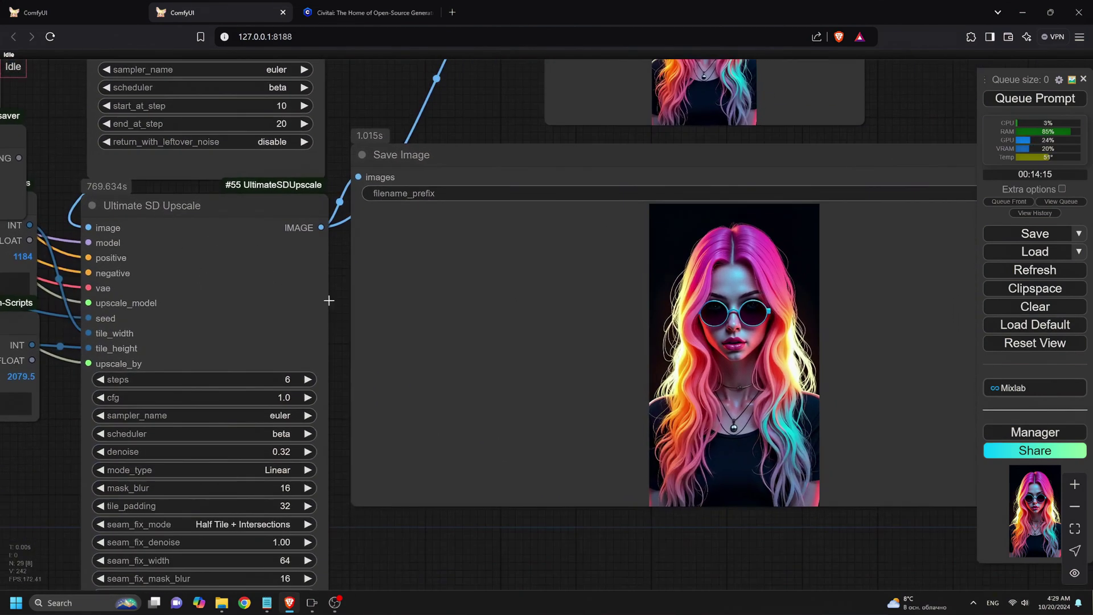
pyautogui.moveTo(328, 322)
pyautogui.mouseDown()
pyautogui.moveTo(338, 283)
pyautogui.moveTo(327, 321)
pyautogui.mouseUp()
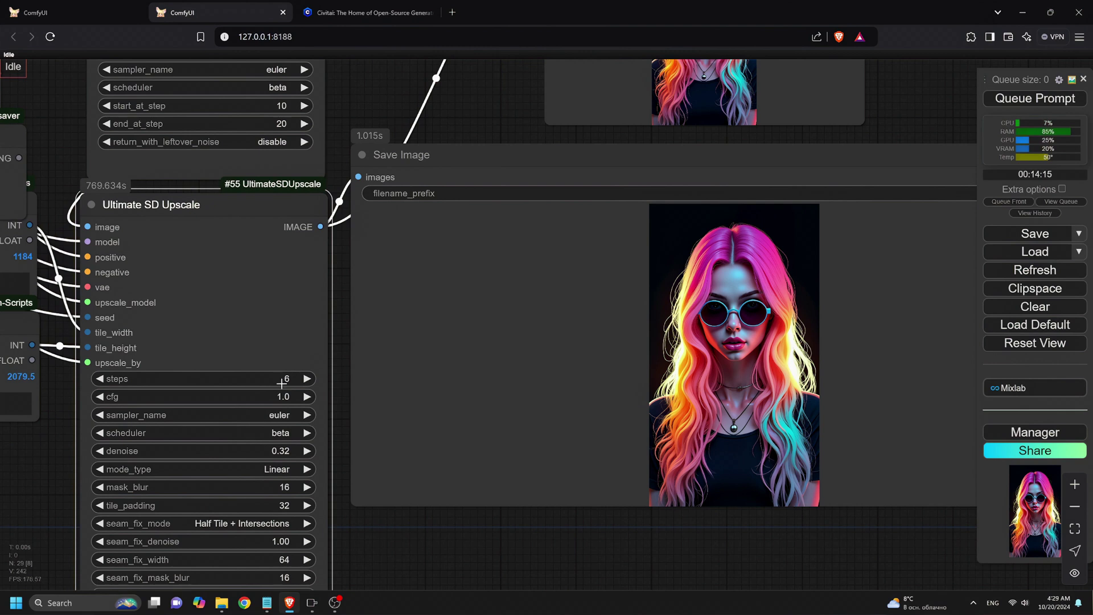
pyautogui.moveTo(386, 545); pyautogui.dragTo(104, 534)
pyautogui.scroll(14, 470, 210)
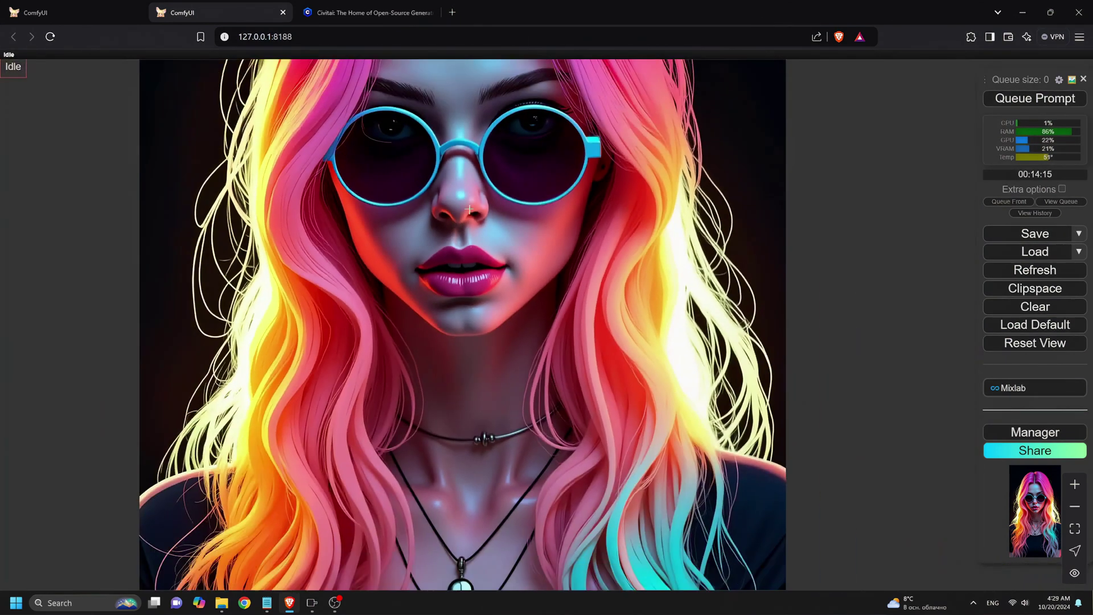
pyautogui.scroll(-3, 469, 209)
pyautogui.moveTo(744, 147); pyautogui.dragTo(790, 290)
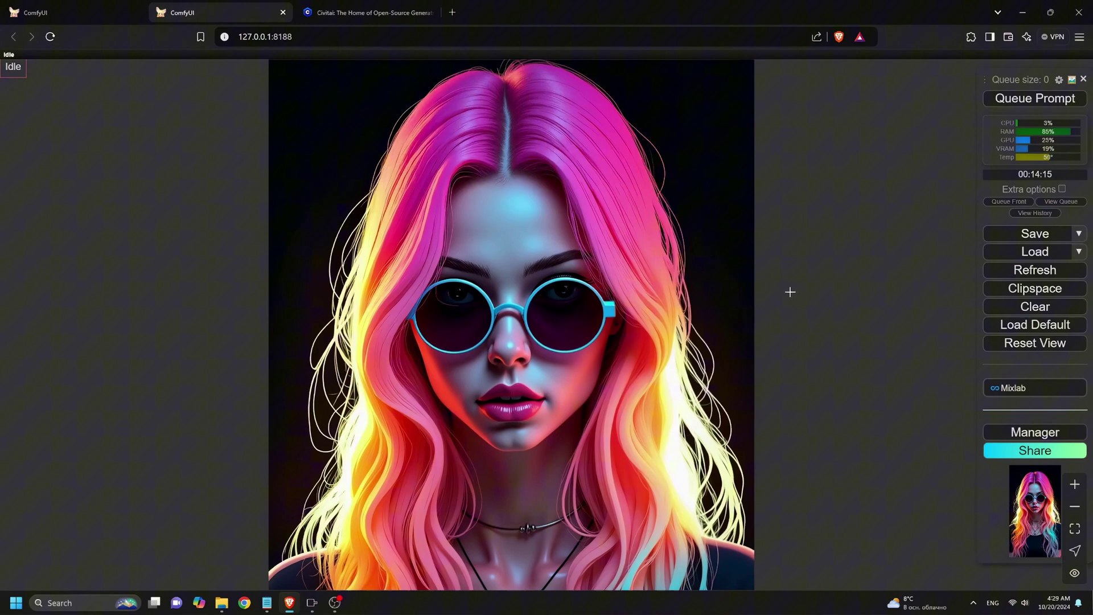
pyautogui.scroll(8, 526, 160)
pyautogui.scroll(-7, 519, 277)
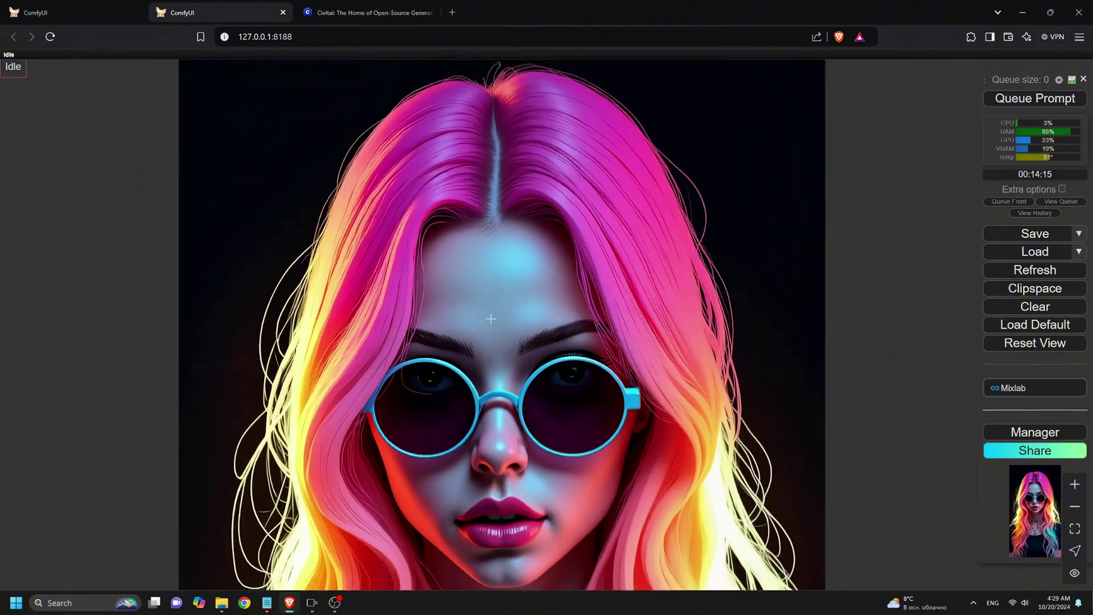
pyautogui.scroll(9, 525, 419)
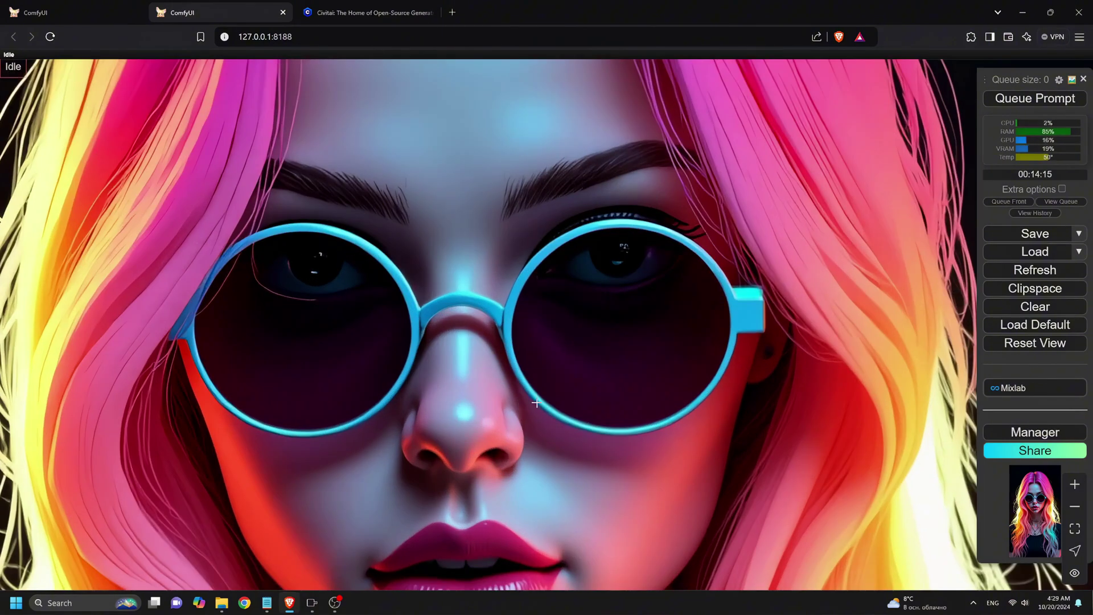
pyautogui.scroll(-6, 525, 422)
pyautogui.moveTo(882, 539); pyautogui.dragTo(889, 137)
pyautogui.scroll(10, 526, 454)
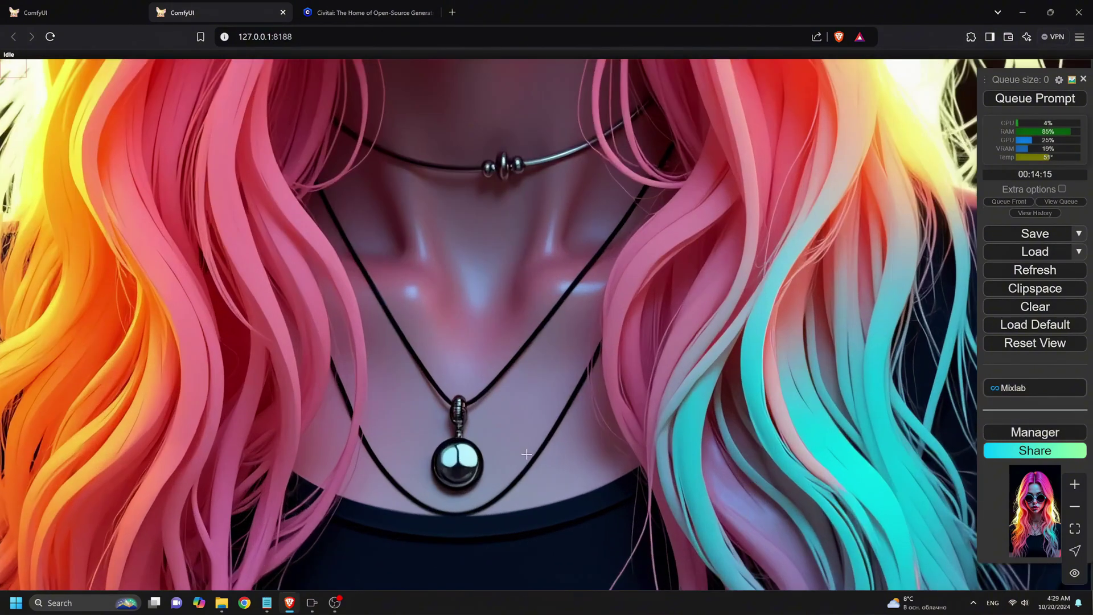
pyautogui.scroll(-6, 500, 467)
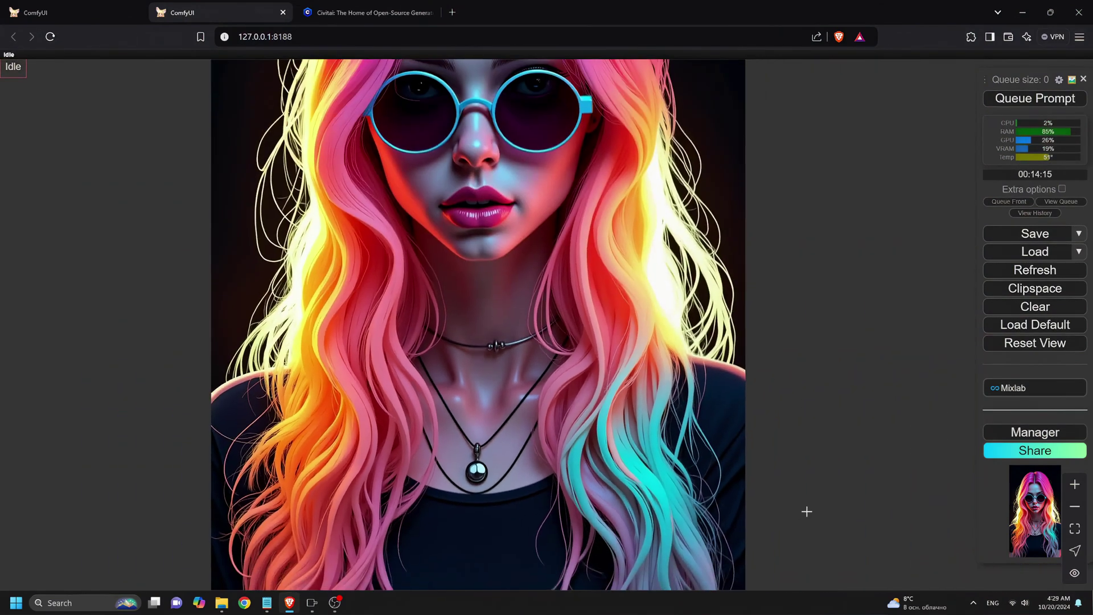
pyautogui.moveTo(805, 510); pyautogui.dragTo(806, 467)
pyautogui.scroll(-7, 806, 467)
pyautogui.moveTo(881, 247); pyautogui.dragTo(780, 554)
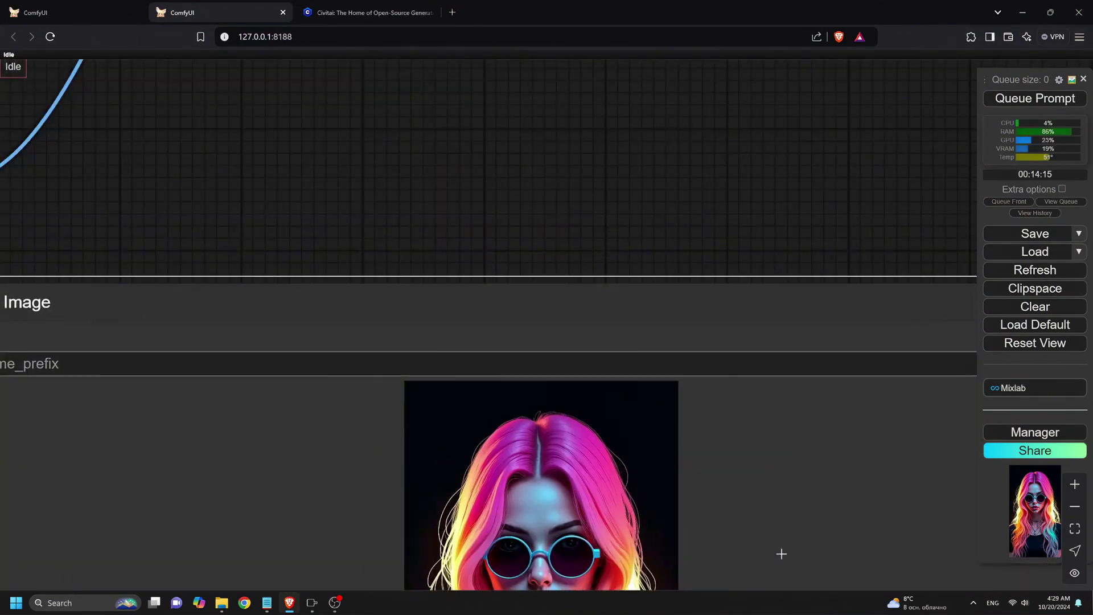
pyautogui.scroll(-11, 695, 243)
pyautogui.moveTo(791, 165); pyautogui.dragTo(743, 440)
pyautogui.scroll(20, 595, 374)
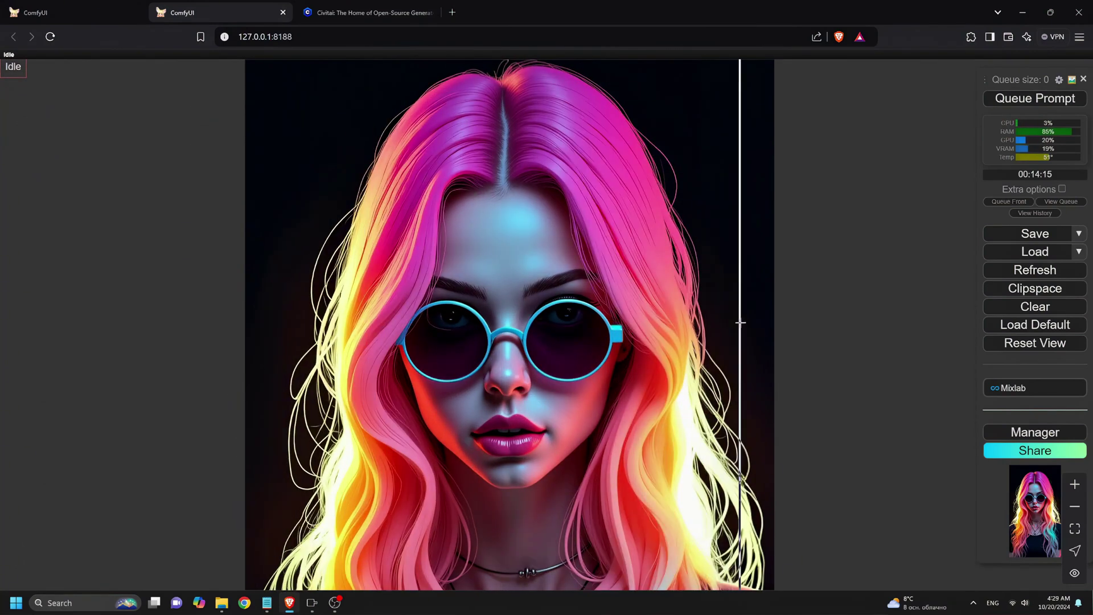
pyautogui.scroll(-5, 626, 342)
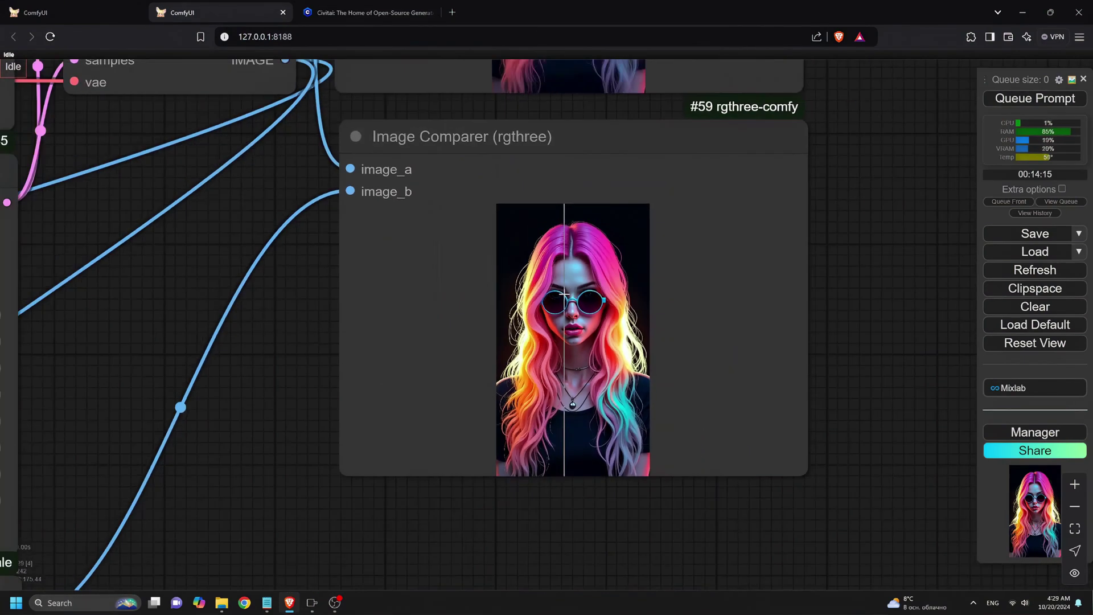
pyautogui.moveTo(501, 561); pyautogui.dragTo(547, 433)
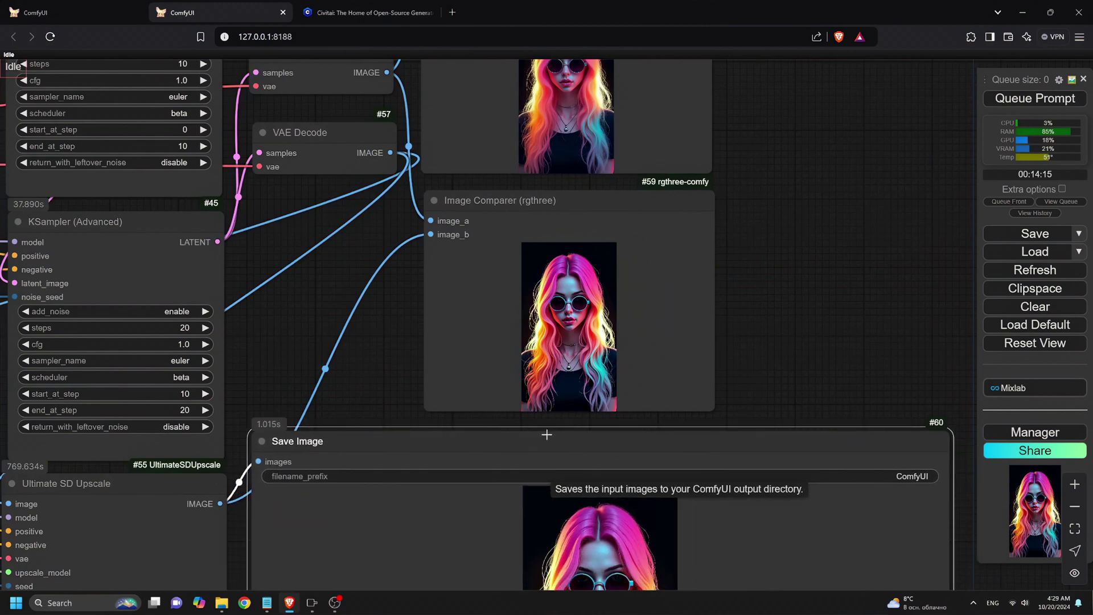
pyautogui.scroll(-6, 821, 315)
pyautogui.scroll(-6, 820, 307)
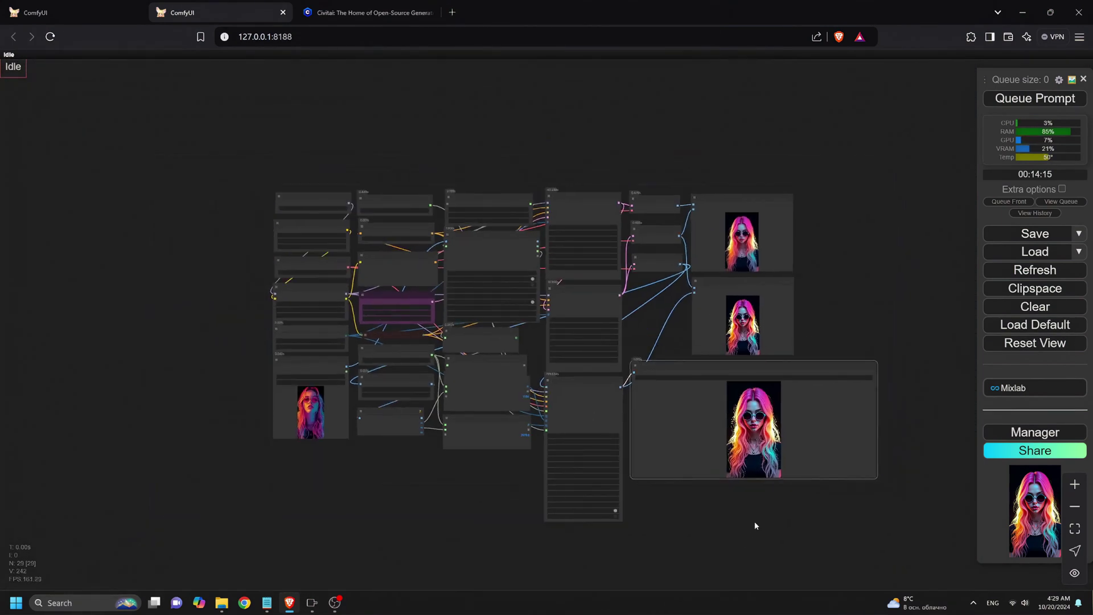
# Set Load Upscale Model's model_name to 4xUltrasharp_4xUltrasharpV10.pt
pyautogui.scroll(-3, 757, 525)
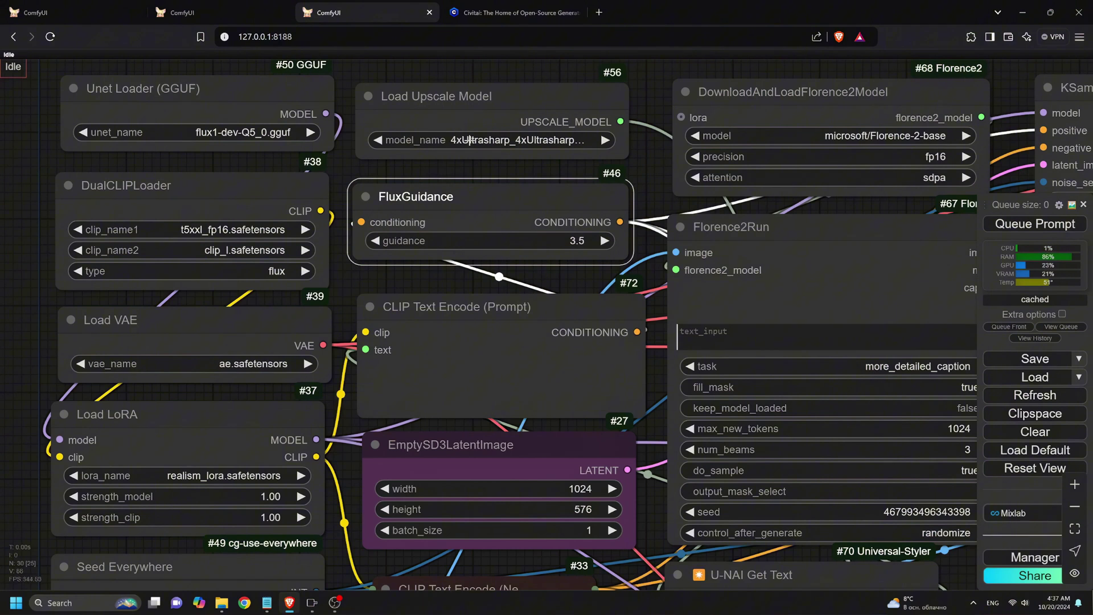
pyautogui.click(468, 141)
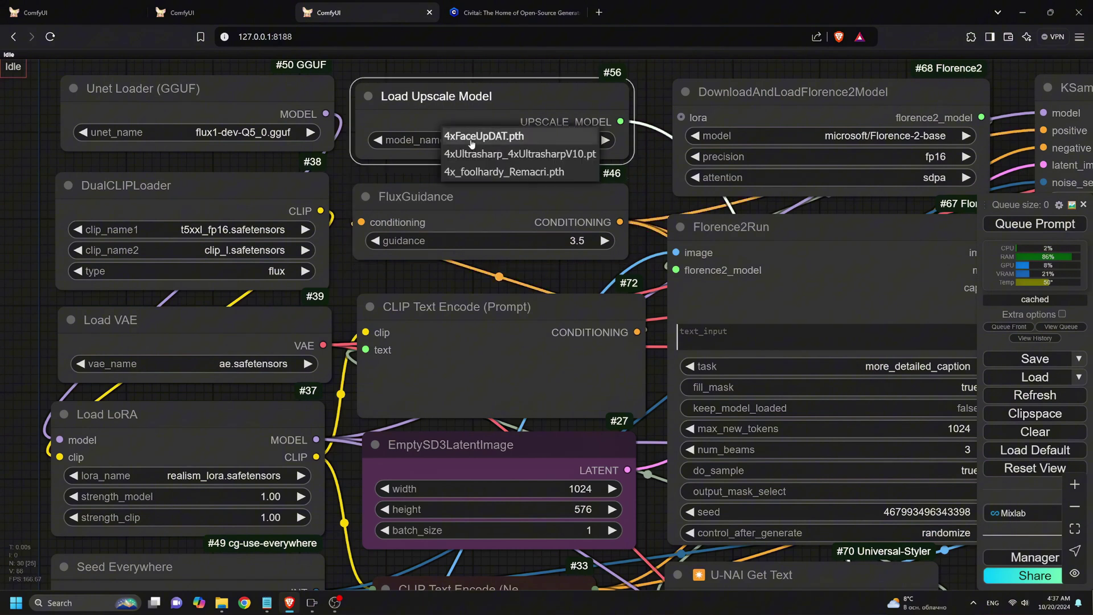
pyautogui.click(500, 155)
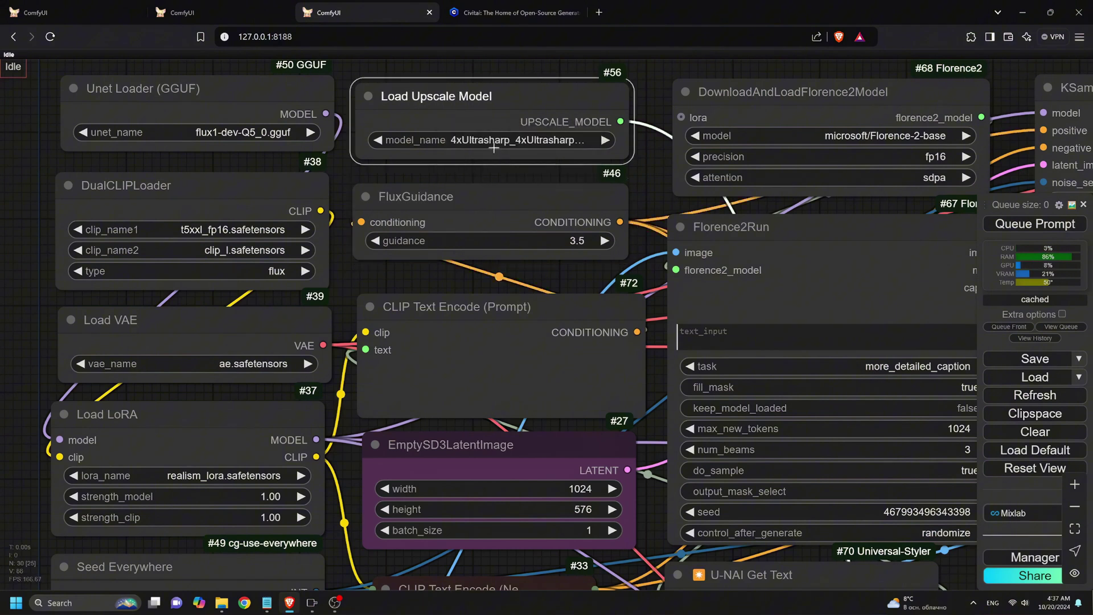
pyautogui.scroll(-5, 562, 277)
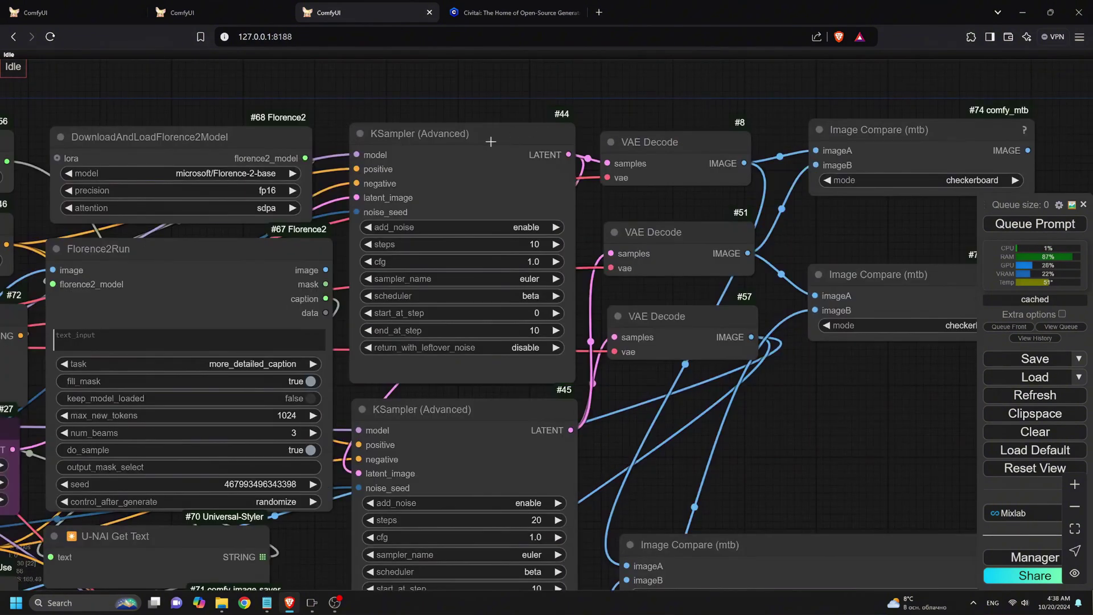
pyautogui.scroll(4, 491, 141)
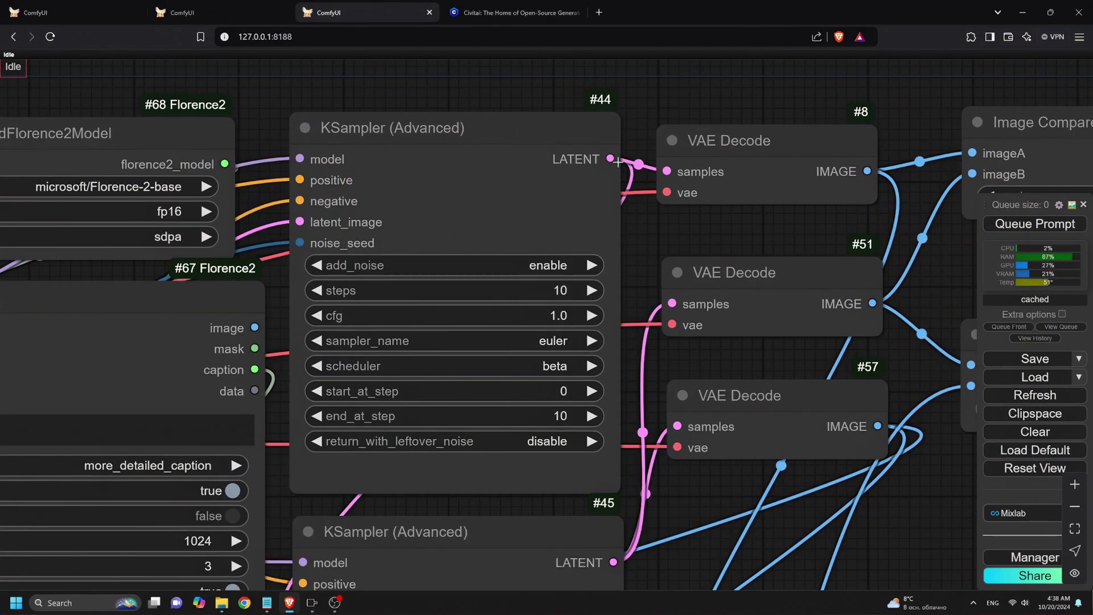
# Look over KSampler #45, Ultimate SD Upscale and the Florence2 model loader
pyautogui.moveTo(688, 499); pyautogui.dragTo(759, 106)
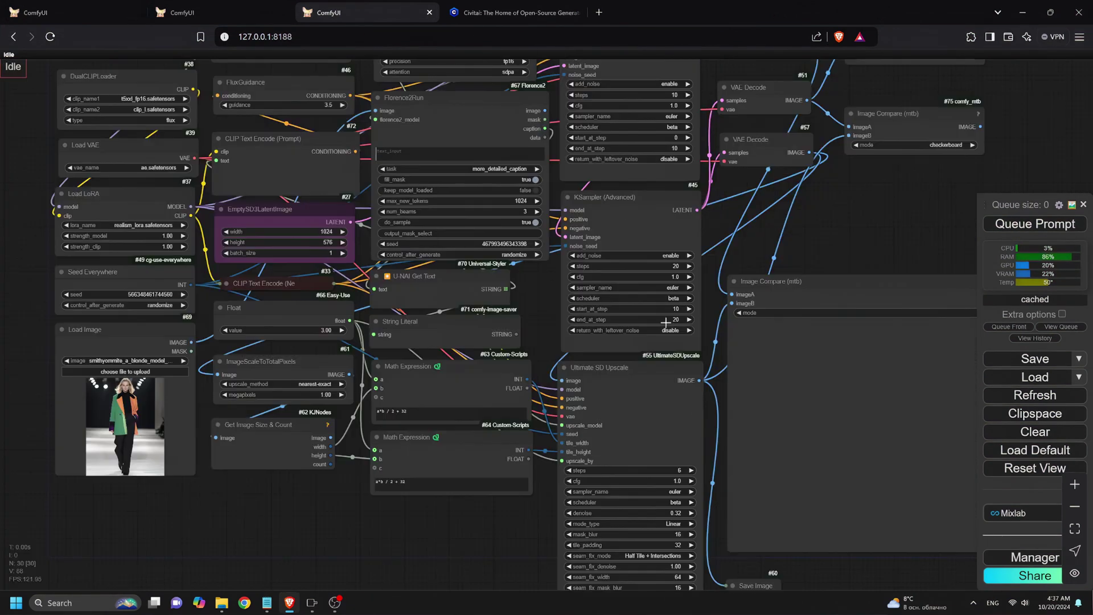
pyautogui.scroll(8, 538, 533)
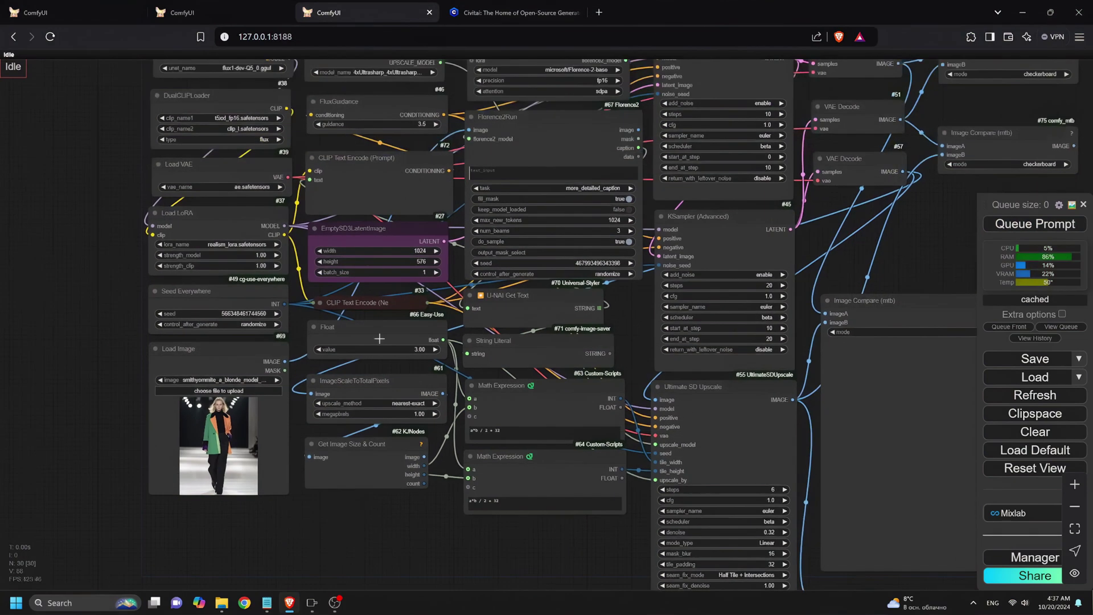
pyautogui.scroll(-3, 439, 406)
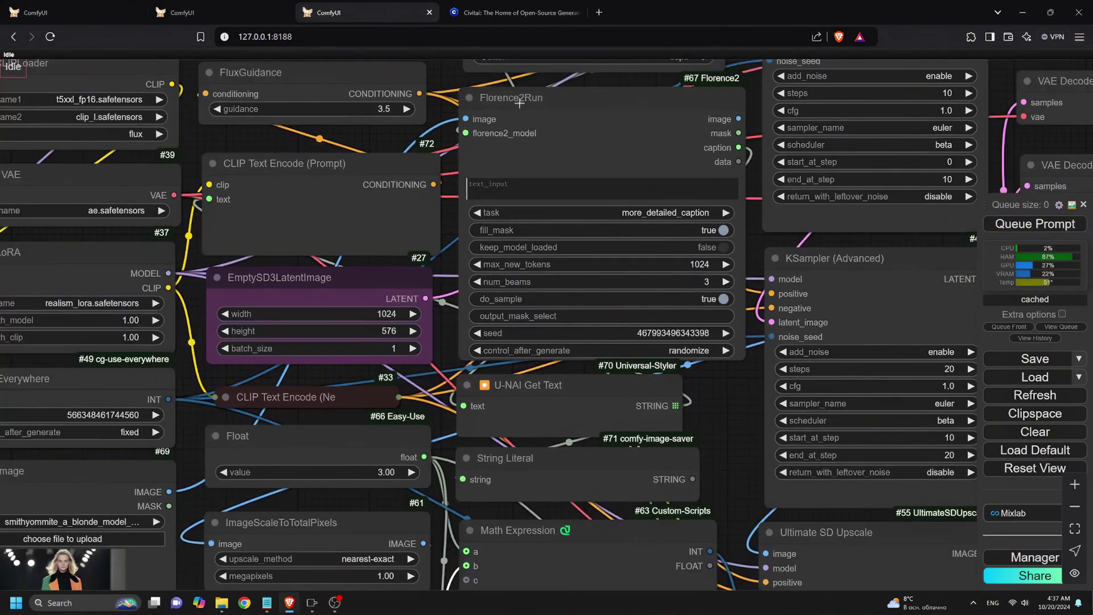
pyautogui.moveTo(726, 393); pyautogui.dragTo(357, 439)
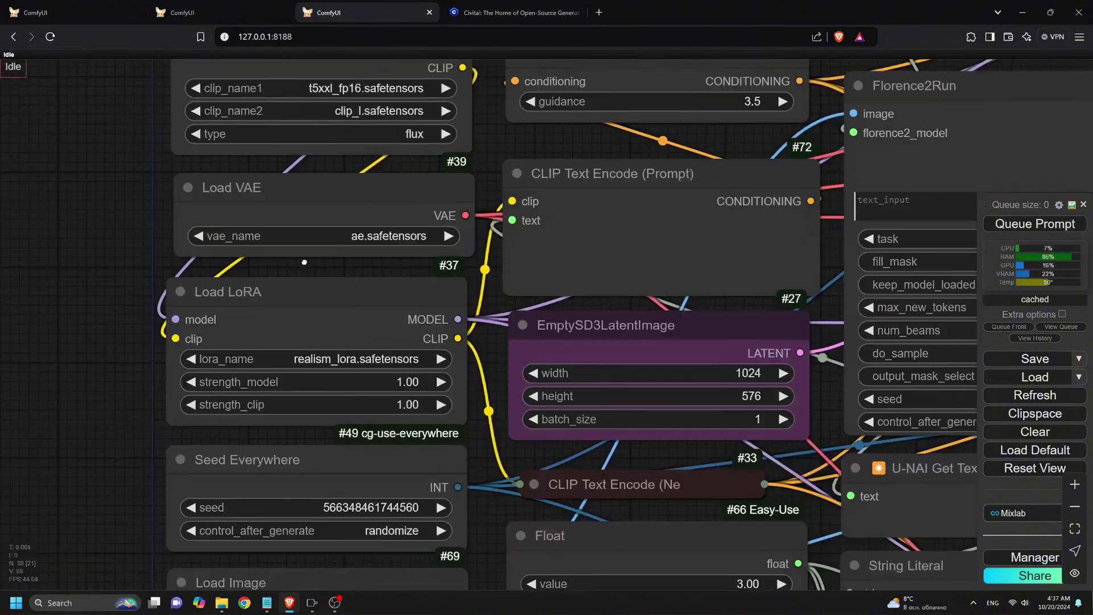
# Set Load LoRA's lora_name to realism_lora.safetensors
pyautogui.moveTo(306, 262); pyautogui.dragTo(295, 260)
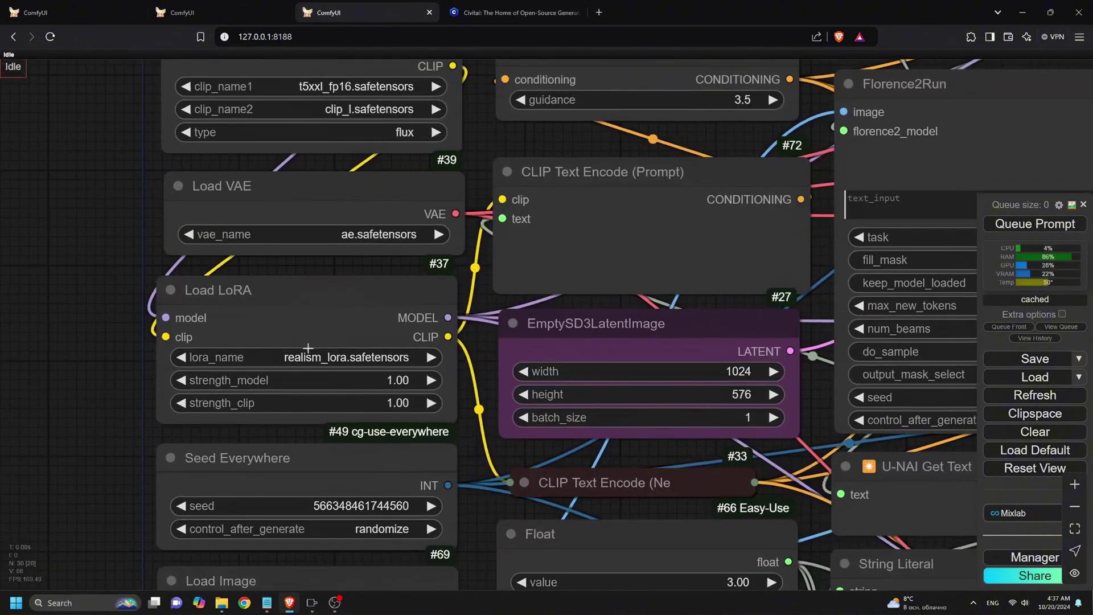
pyautogui.click(325, 359)
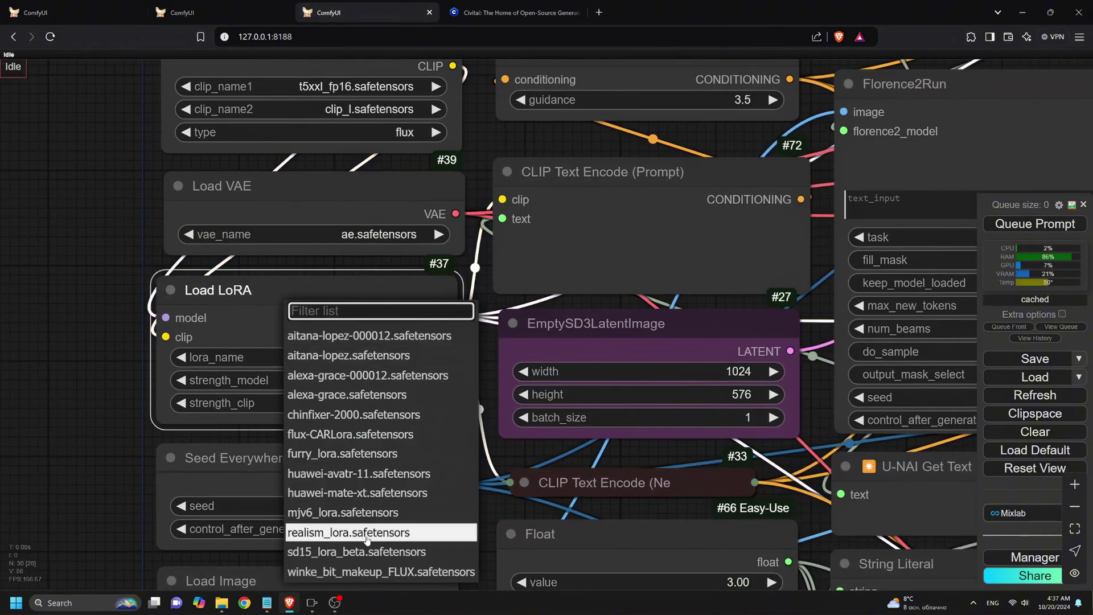
pyautogui.click(309, 535)
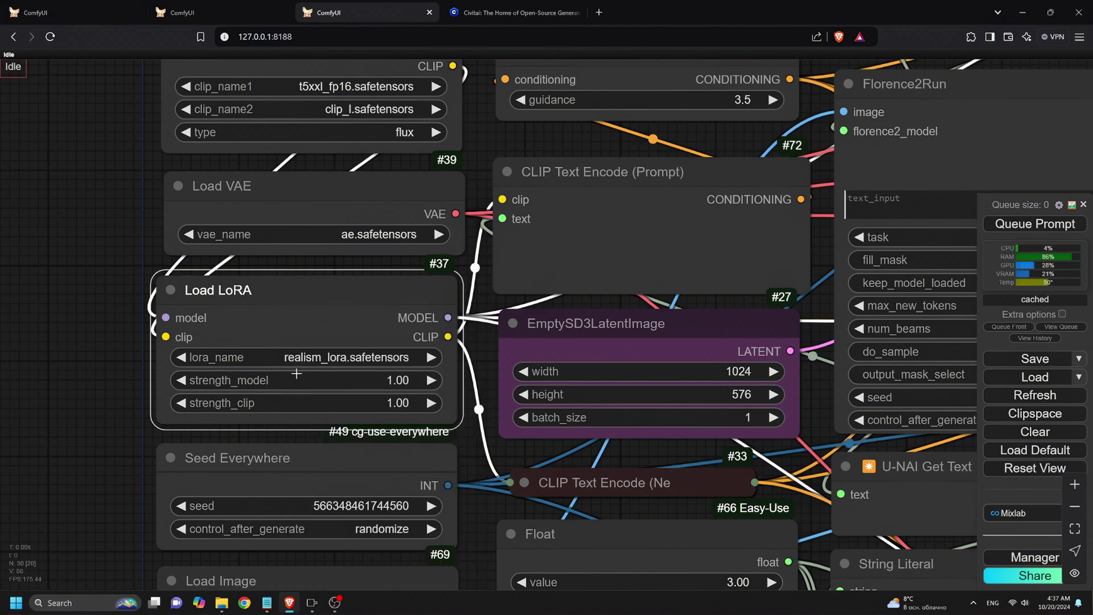
pyautogui.scroll(-1, 240, 438)
# Bring Load Image and Math Expression nodes into view and shift Get Image Size & Count slightly right
pyautogui.moveTo(132, 542); pyautogui.dragTo(129, 356)
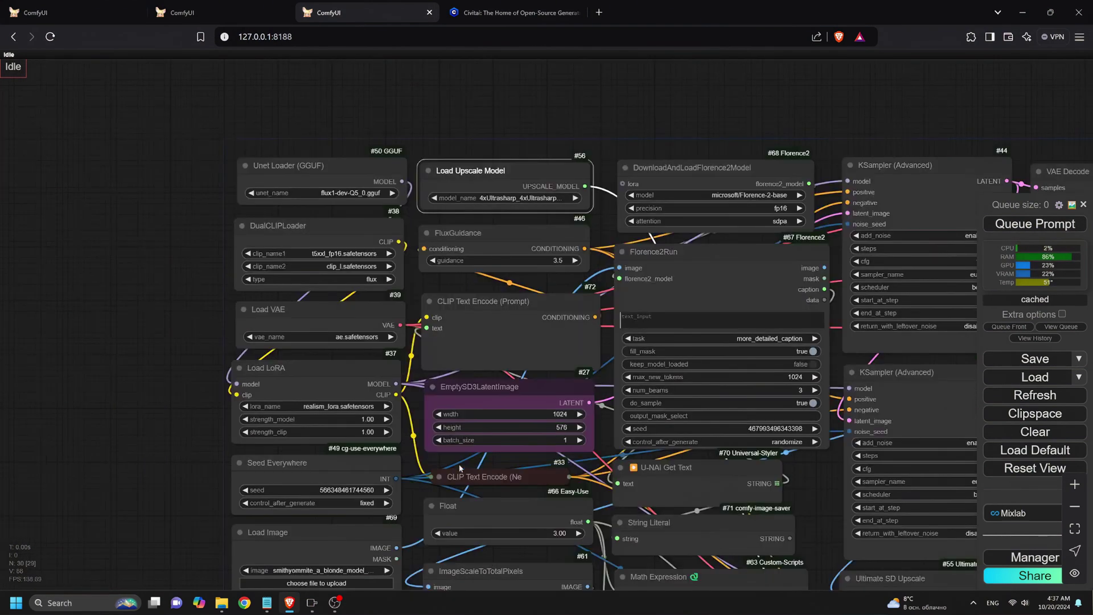
pyautogui.moveTo(428, 457); pyautogui.dragTo(400, 271)
pyautogui.scroll(6, 485, 307)
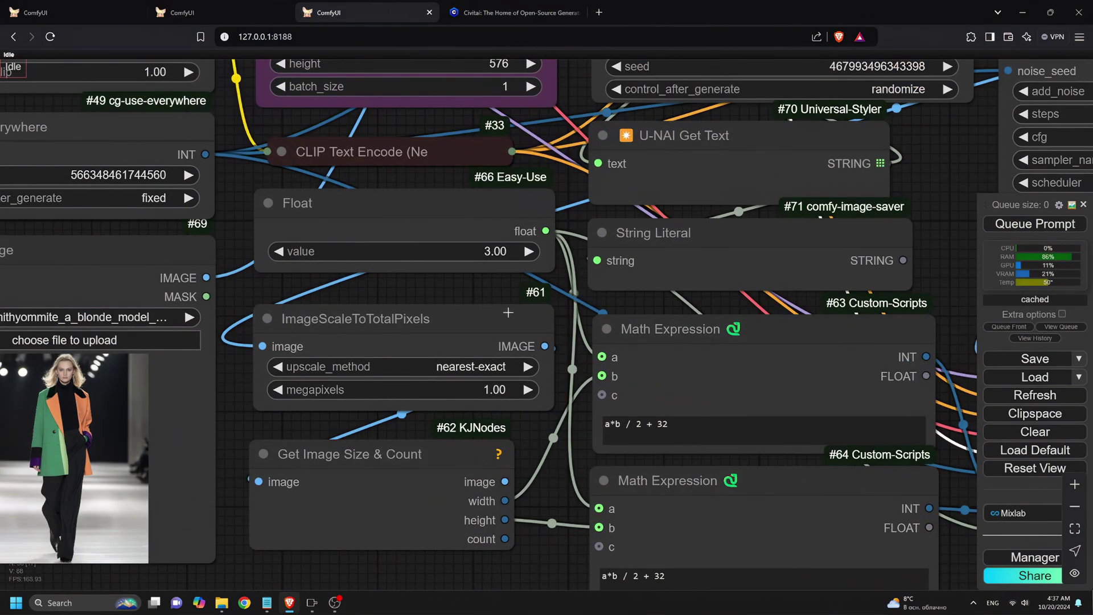
pyautogui.moveTo(434, 441); pyautogui.dragTo(463, 440)
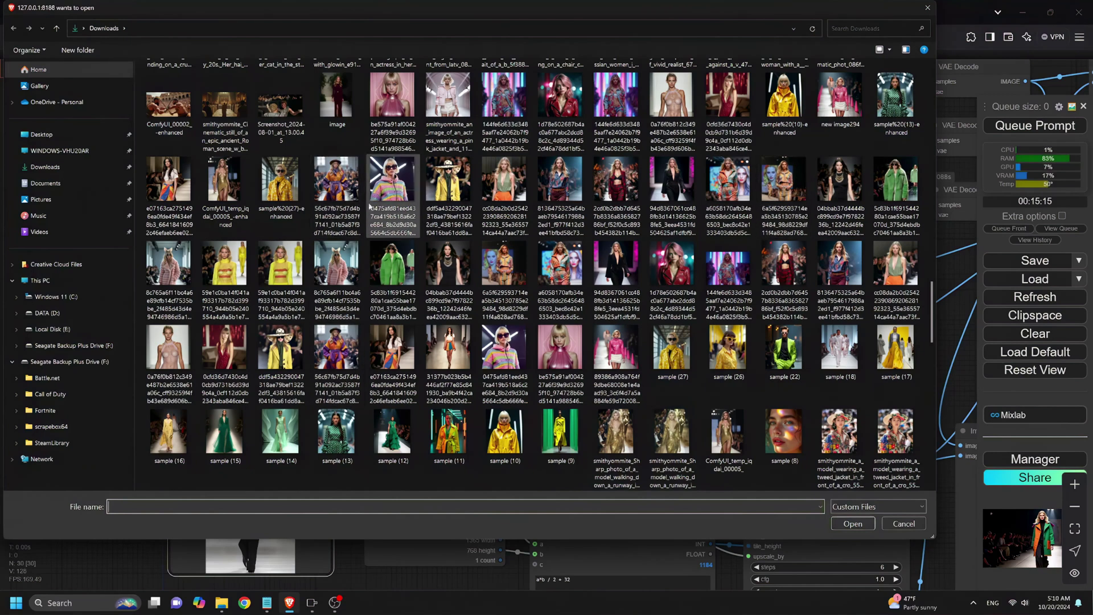
# Load the sunglasses fashion photo from Downloads as the input image and queue the run with Ctrl+Enter
pyautogui.doubleClick(397, 186)
pyautogui.scroll(-3, 926, 291)
pyautogui.hotkey('ctrl', 'Return')
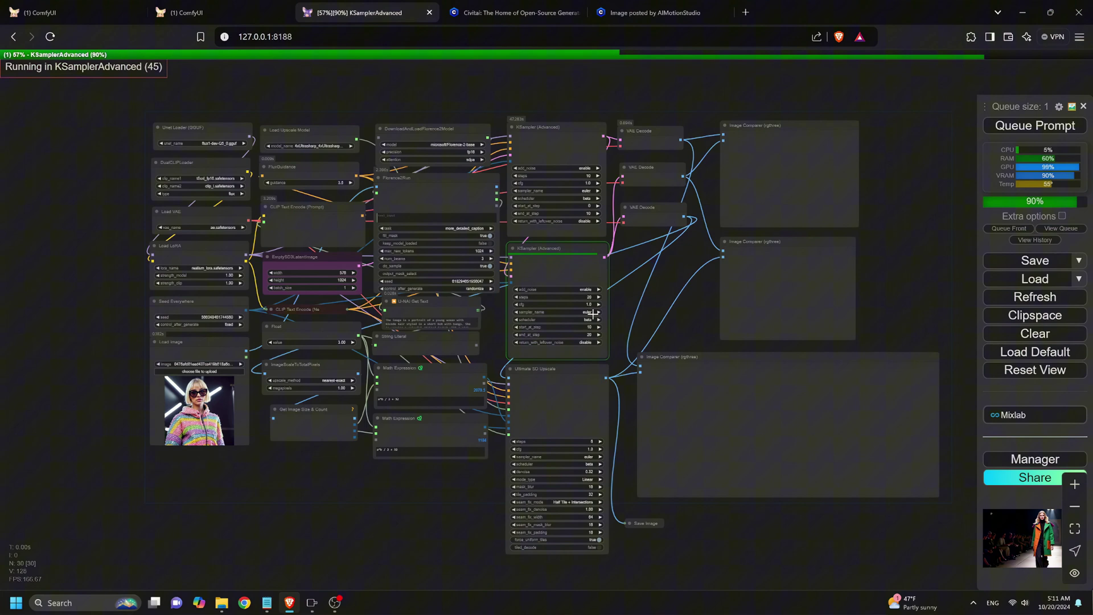
# Watch the surrounding workflow nodes while the run finishes the upscaled sunglasses portrait
pyautogui.scroll(10, 797, 182)
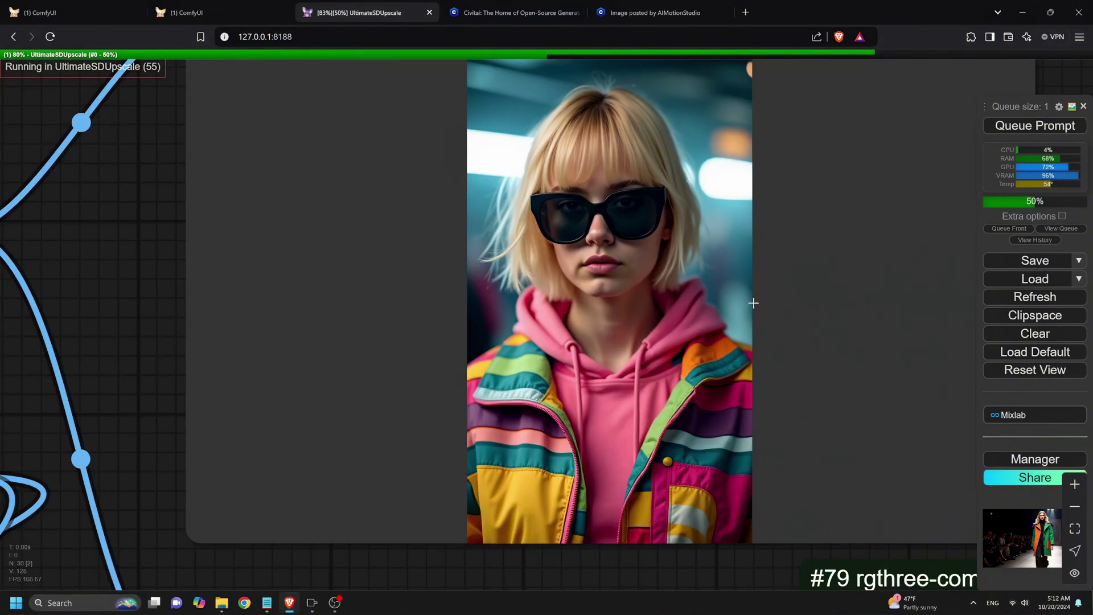
pyautogui.scroll(5, 757, 296)
pyautogui.scroll(-4, 353, 228)
pyautogui.scroll(1, 275, 182)
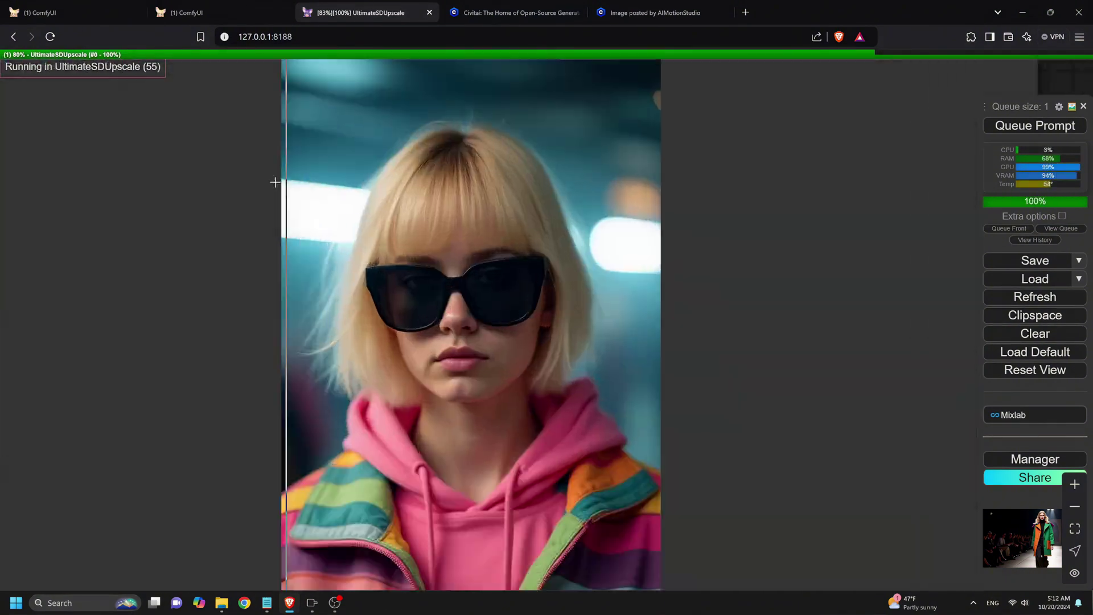
pyautogui.scroll(-18, 515, 317)
pyautogui.moveTo(748, 496); pyautogui.dragTo(702, 307)
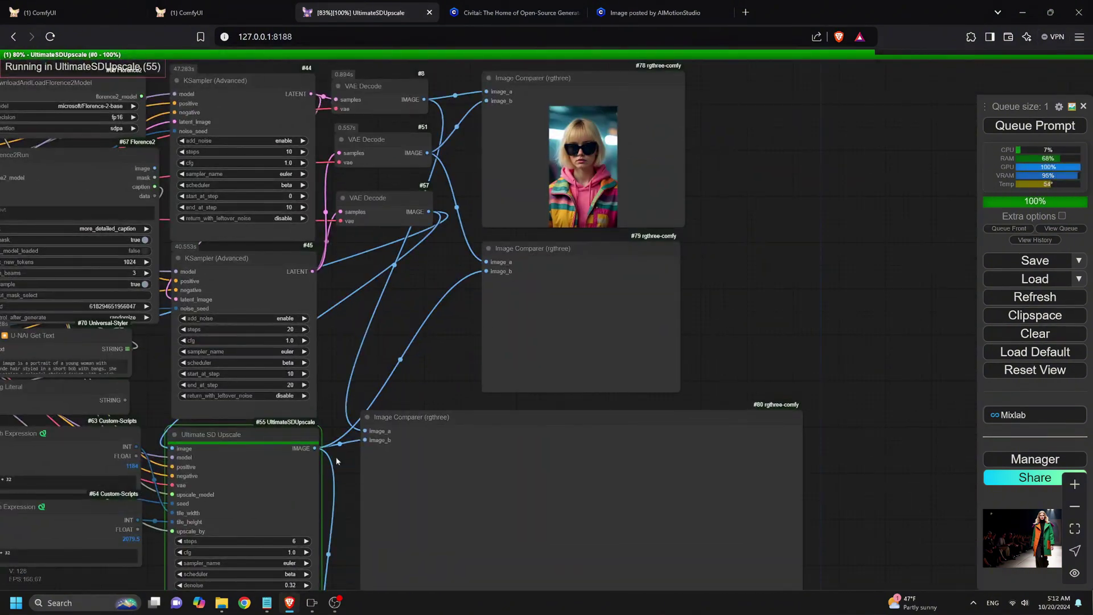
pyautogui.scroll(-5, 456, 510)
pyautogui.scroll(3, 371, 466)
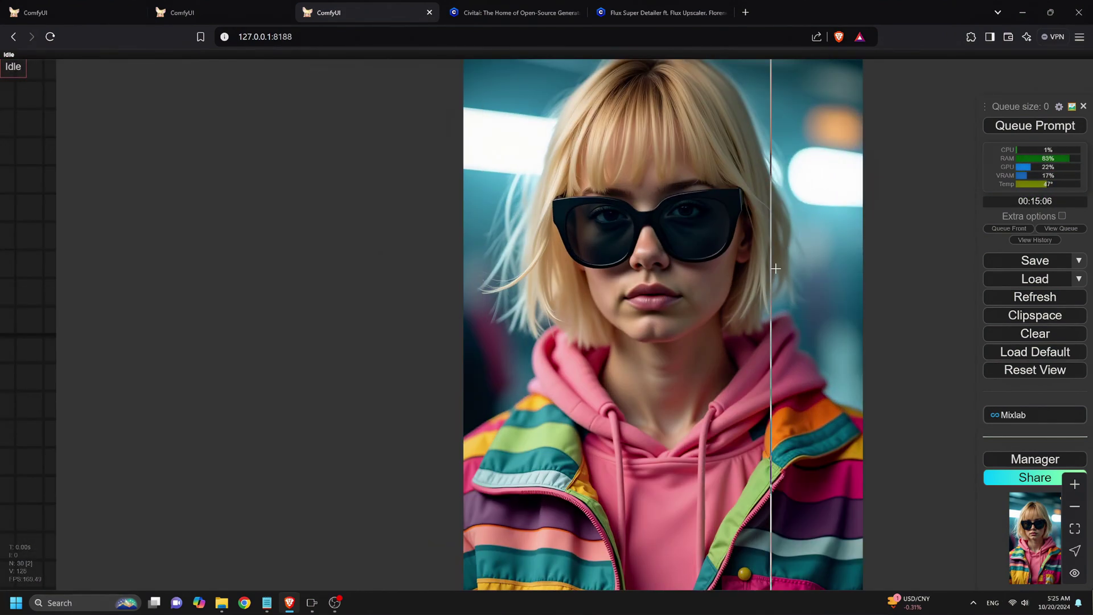
# Inspect the lower Image Comparer portrait closely, checking face, jacket and hoodie detail
pyautogui.scroll(-11, 771, 231)
pyautogui.moveTo(642, 357); pyautogui.dragTo(469, 178)
pyautogui.scroll(12, 569, 405)
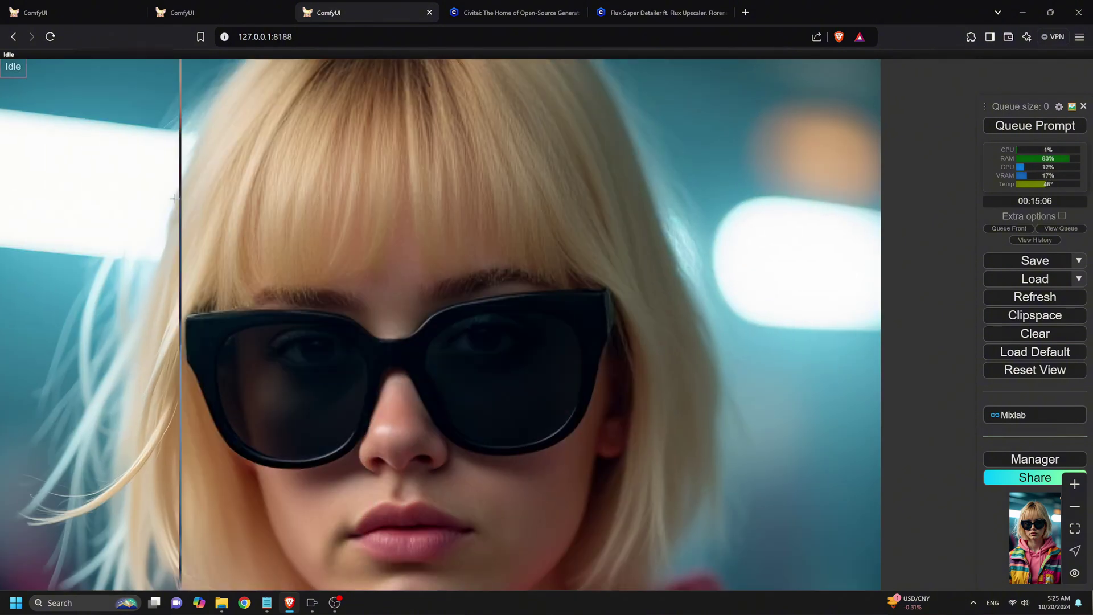
pyautogui.scroll(-9, 448, 456)
pyautogui.scroll(-3, 449, 456)
pyautogui.moveTo(444, 564); pyautogui.dragTo(245, 393)
pyautogui.scroll(14, 240, 370)
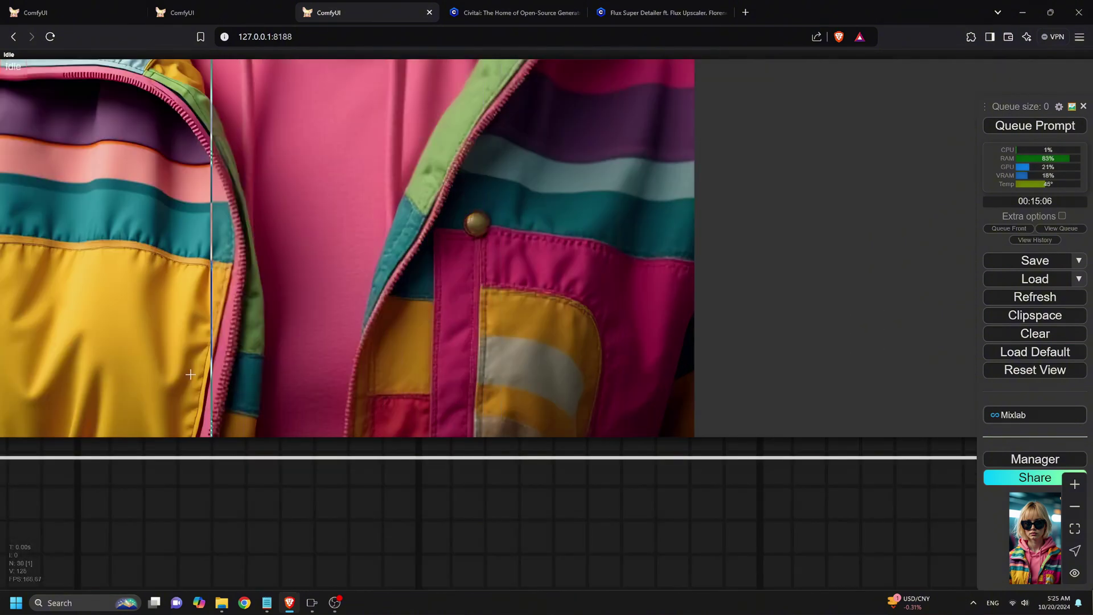
pyautogui.scroll(-8, 187, 336)
pyautogui.moveTo(162, 443); pyautogui.dragTo(158, 569)
pyautogui.scroll(6, 105, 328)
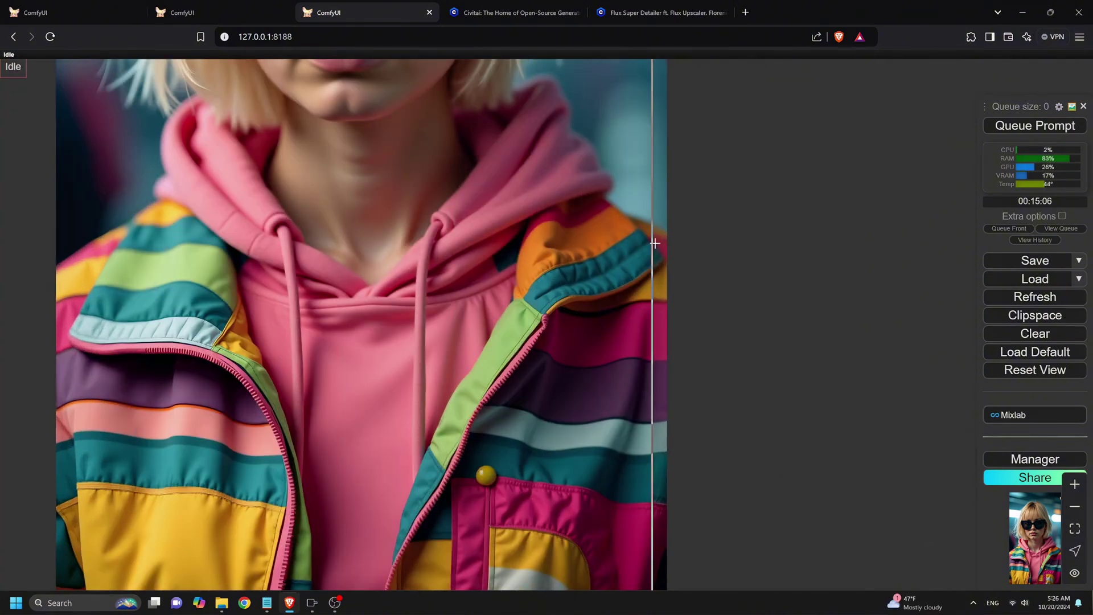
pyautogui.scroll(-10, 219, 410)
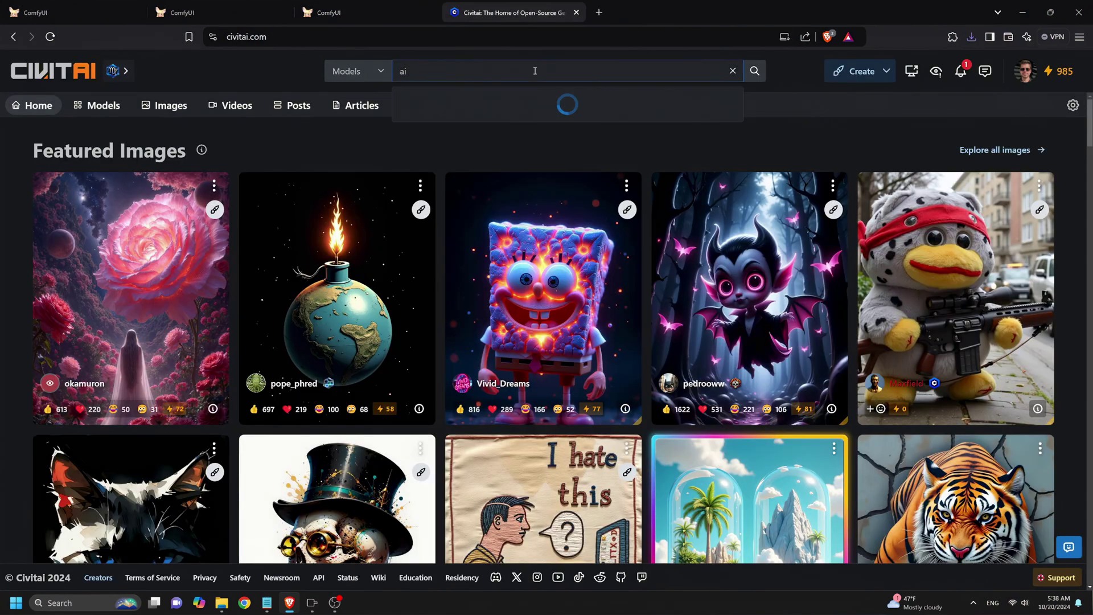
# Search Civitai for 'ai motion studio' and open the Flux Super Detailer workflow from full results
pyautogui.write('ion studio')
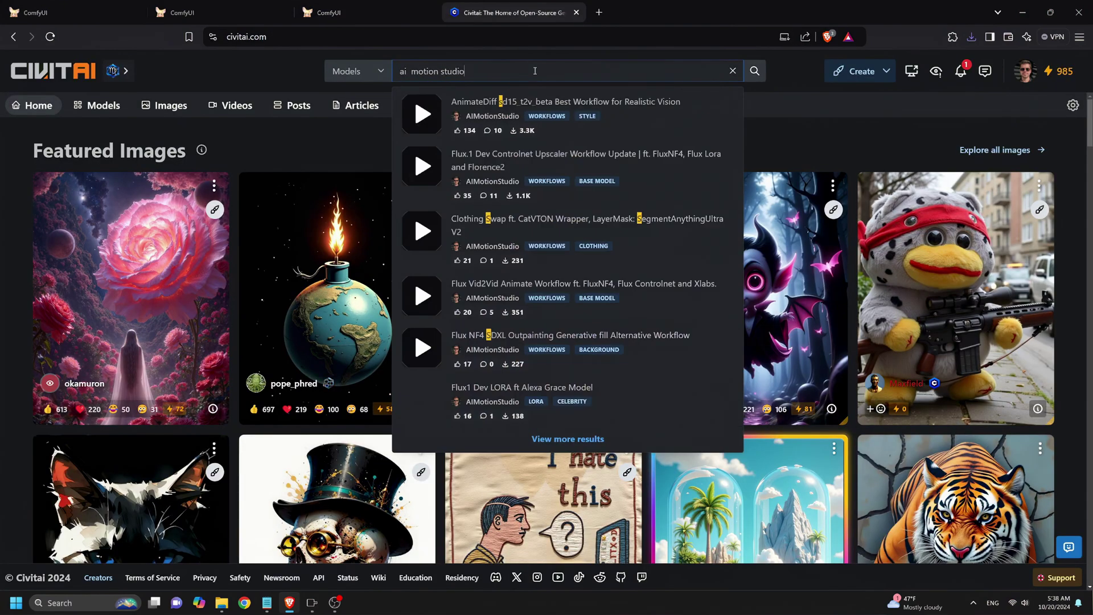
pyautogui.click(532, 436)
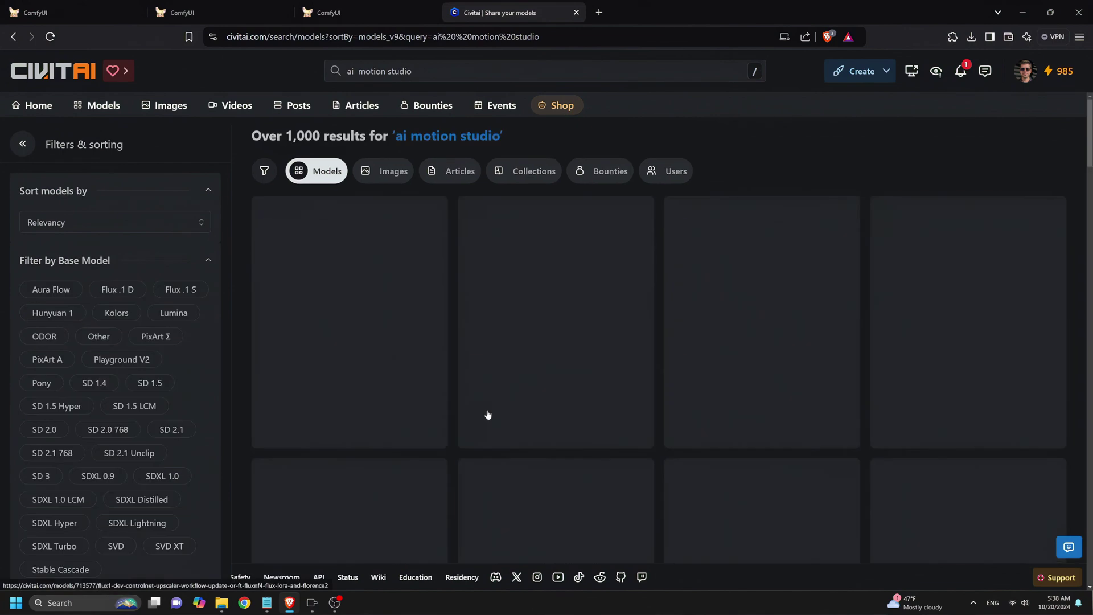
pyautogui.scroll(-8, 659, 339)
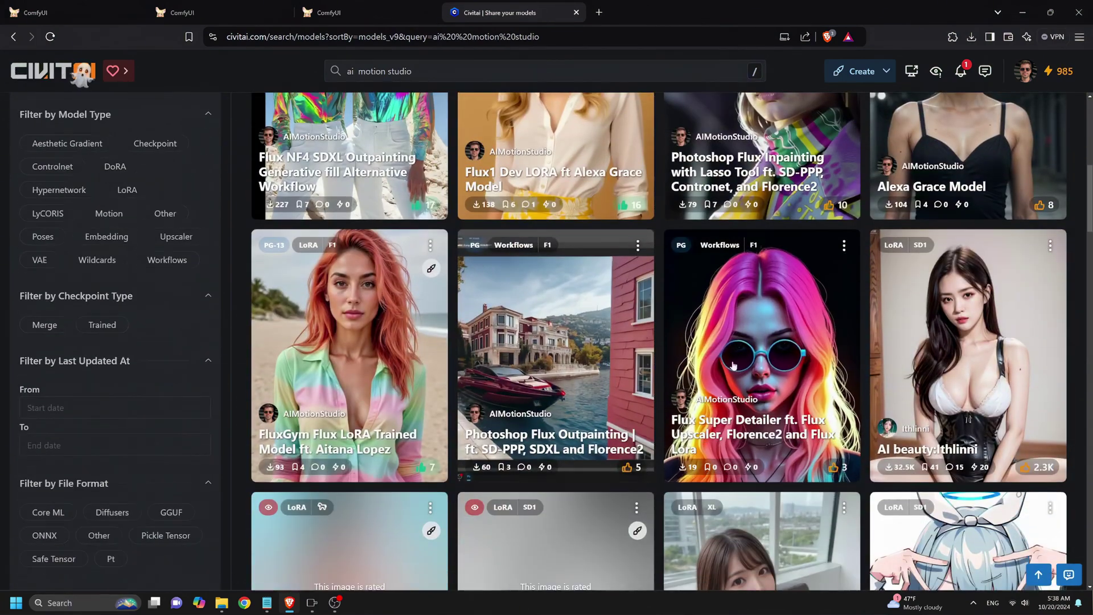
pyautogui.click(733, 365)
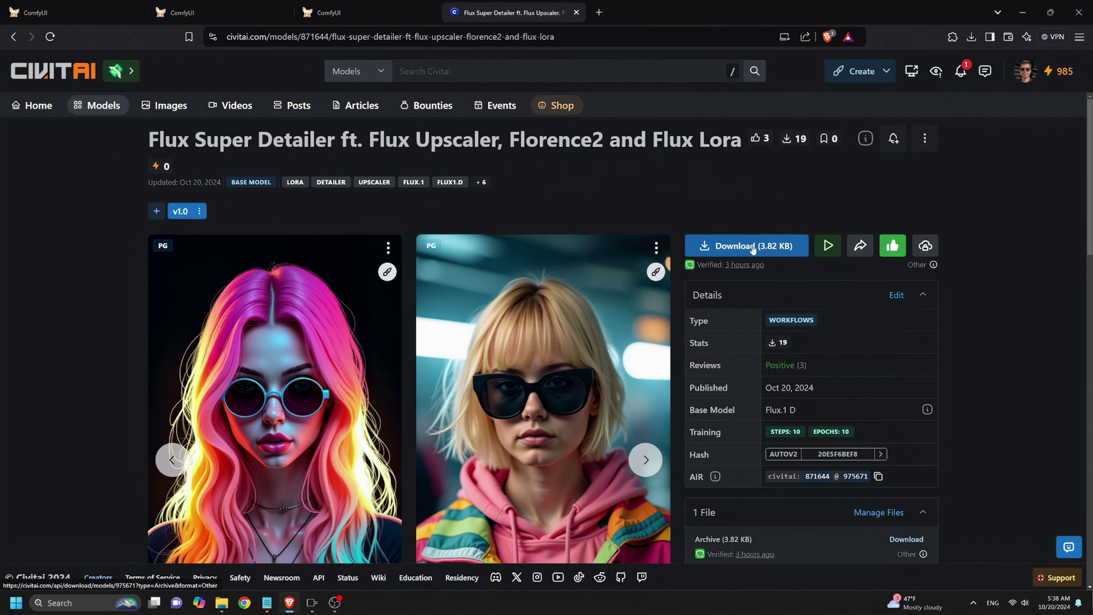
pyautogui.scroll(-4, 758, 250)
pyautogui.scroll(3, 761, 189)
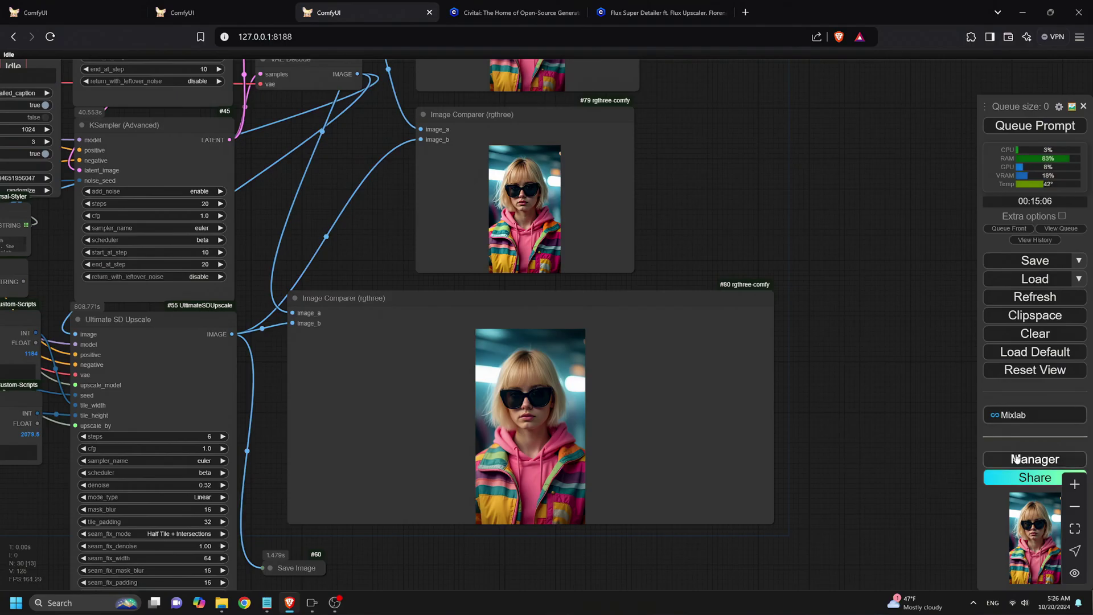
# Open Manager's Install Missing Custom Nodes list, then close that list
pyautogui.click(1017, 459)
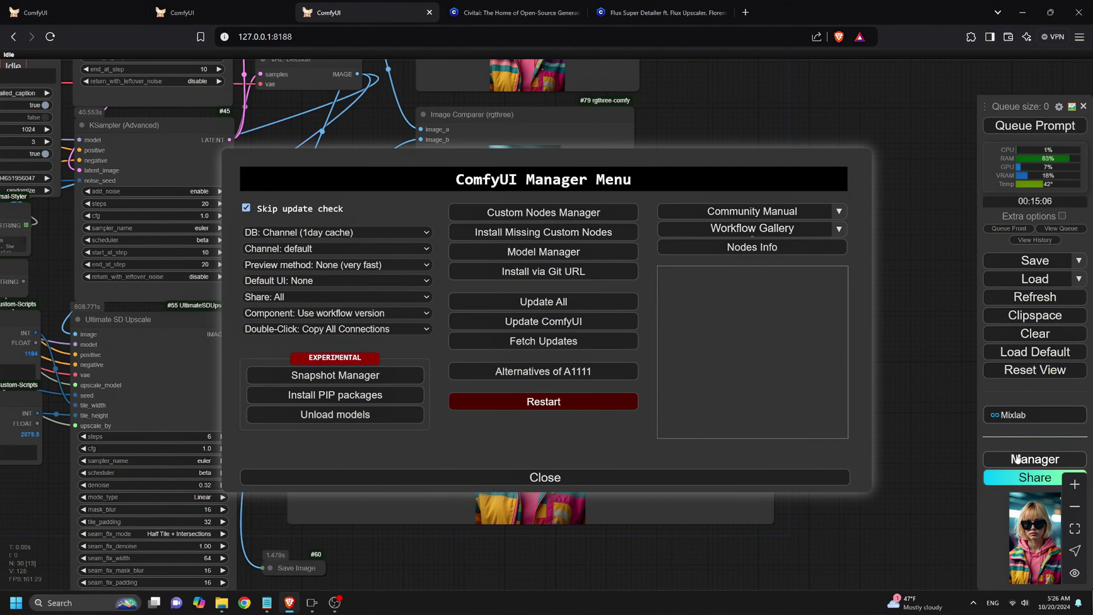
pyautogui.click(547, 232)
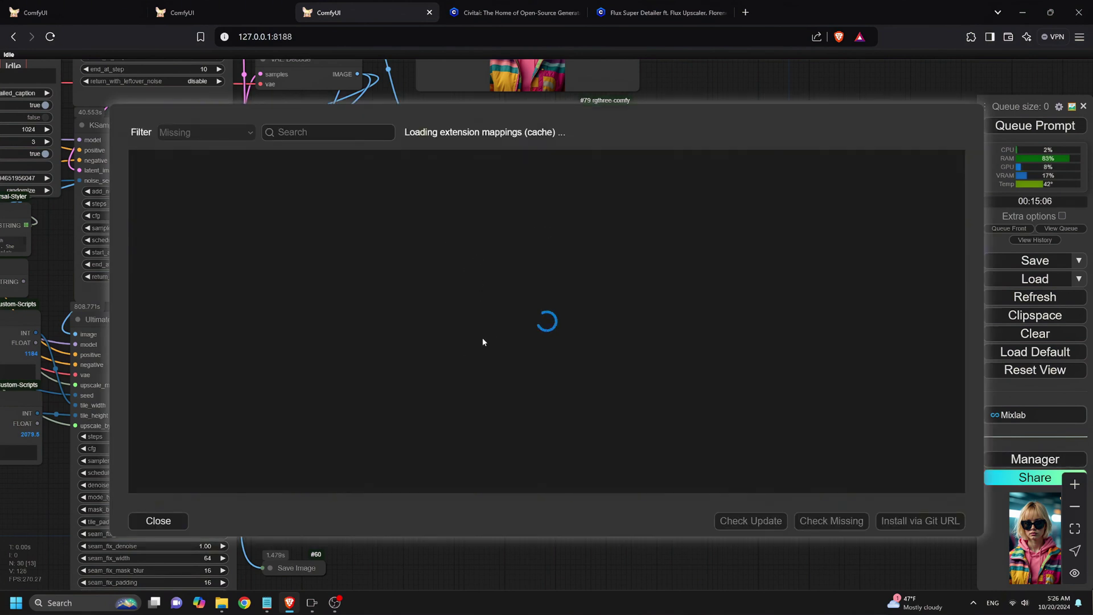
pyautogui.click(165, 521)
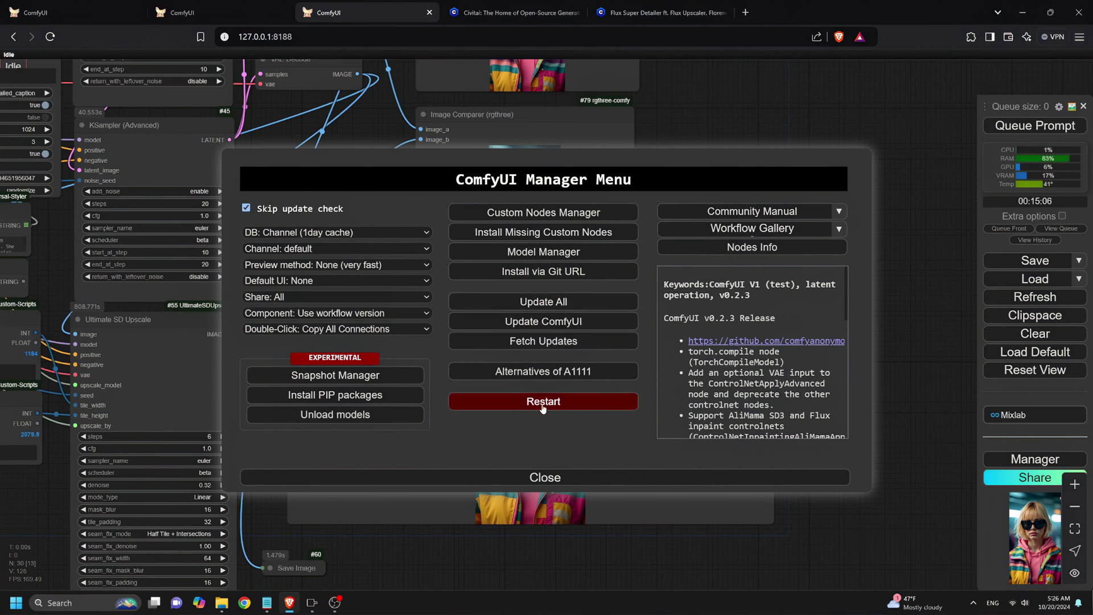
pyautogui.click(515, 478)
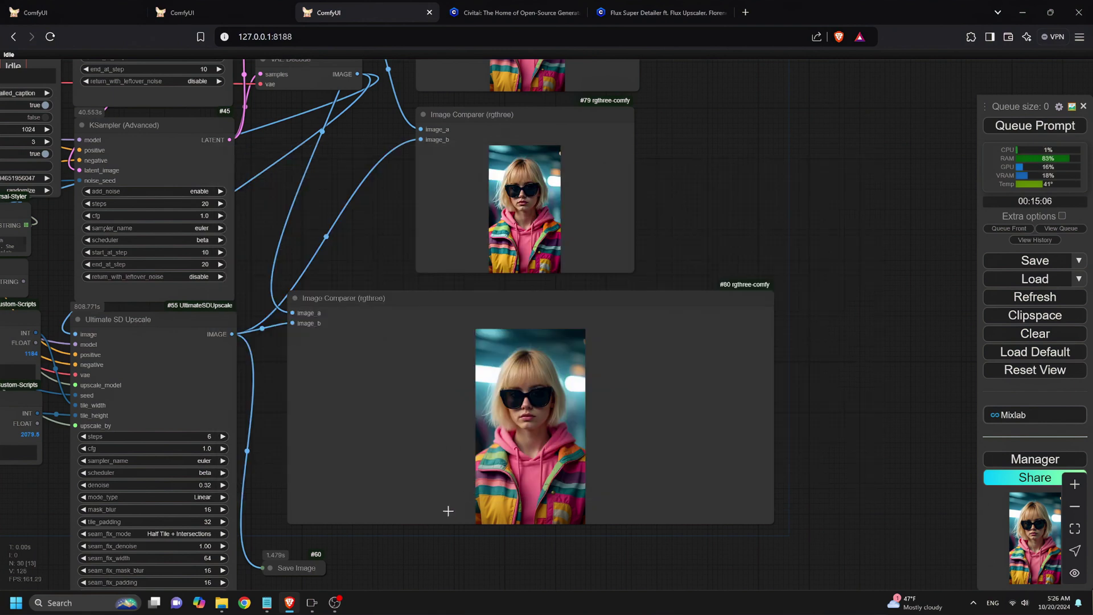